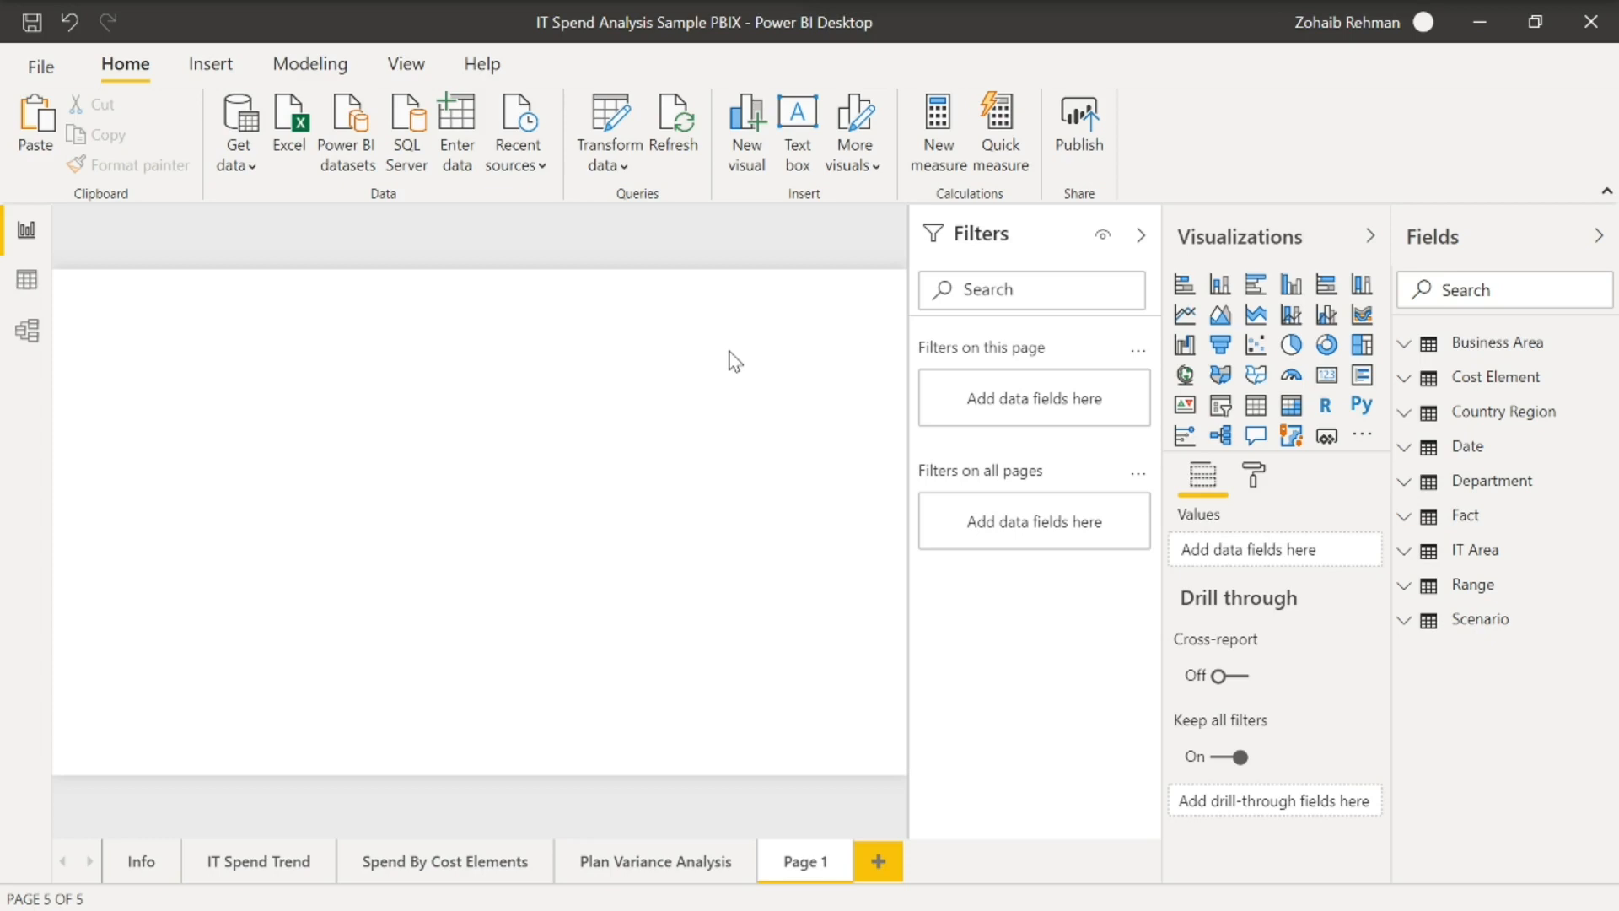
- Add a line chart to the blank page, enlarge it and move it to the middle of the page
{"action": "left_click", "coordinate": [1185, 318]}
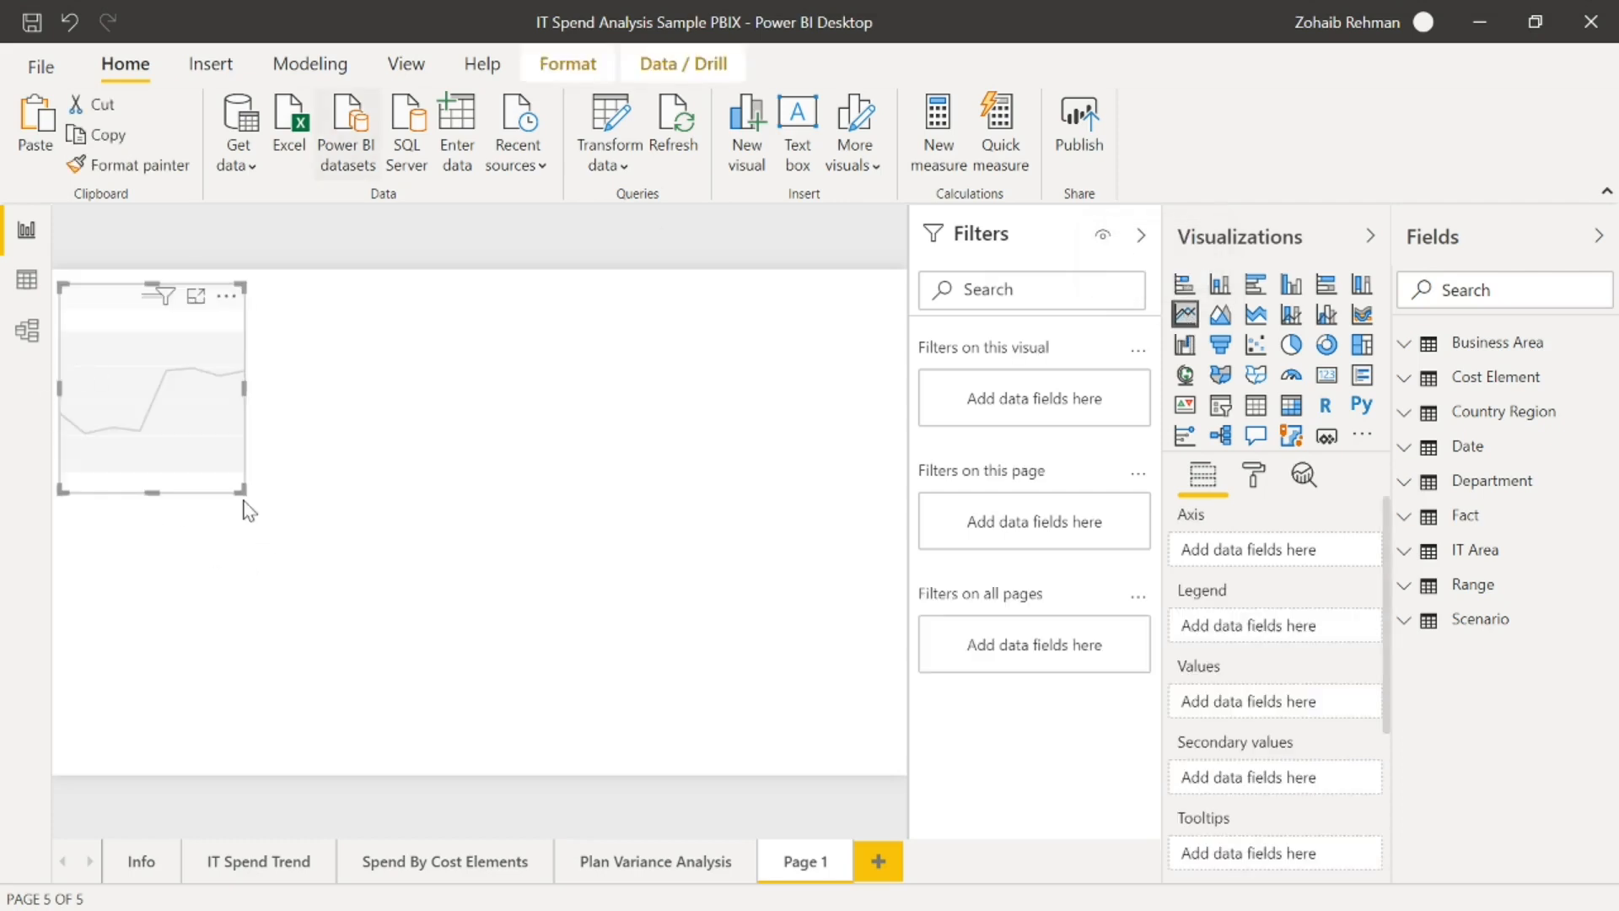
{"action": "left_click_drag", "start_coordinate": [242, 488], "coordinate": [749, 642]}
{"action": "left_click_drag", "start_coordinate": [686, 484], "coordinate": [760, 521]}
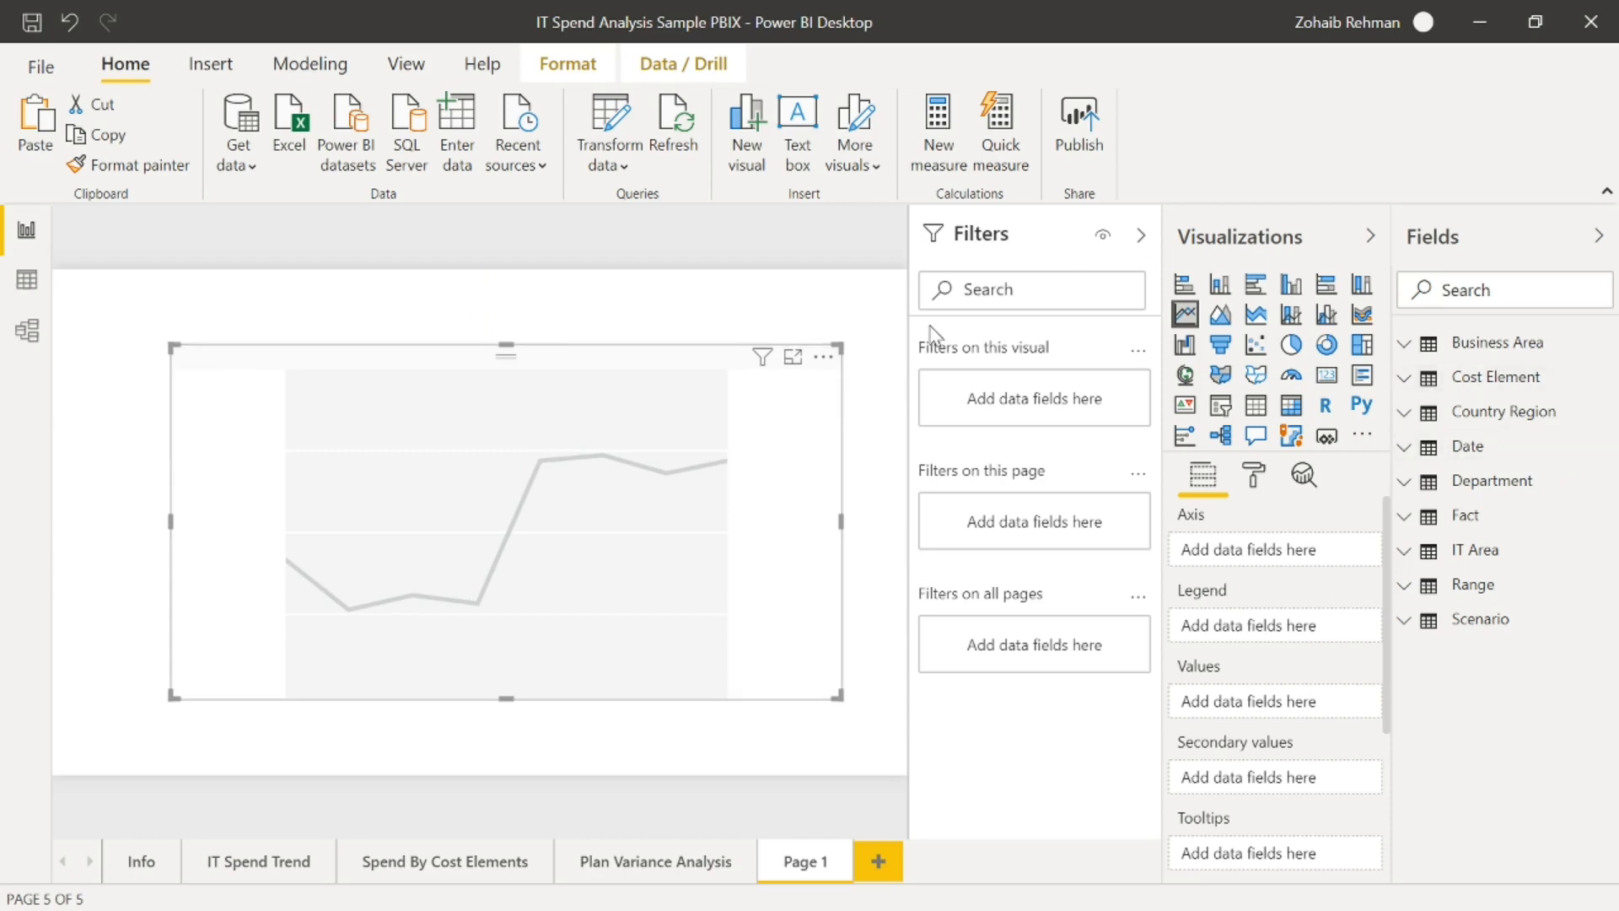
- Plot Var LE1 % and Var LE2 % from the Fact table against that table's Date field
{"action": "left_click", "coordinate": [1405, 517]}
{"action": "scroll", "coordinate": [1405, 534], "scroll_direction": "down", "scroll_amount": 5}
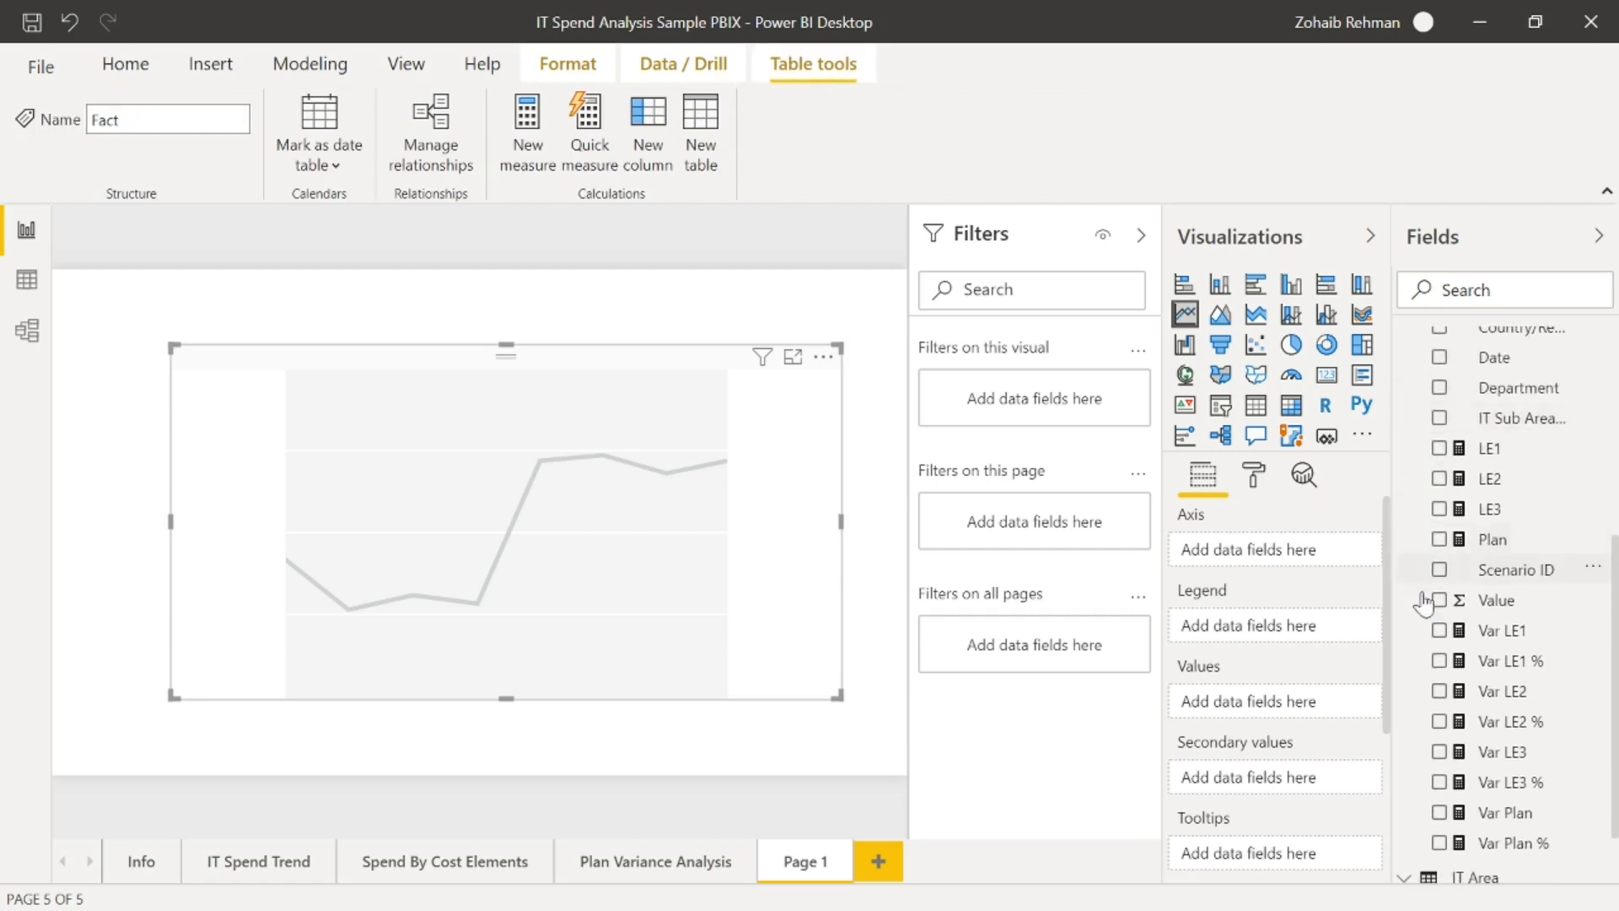
{"action": "left_click", "coordinate": [1440, 661]}
{"action": "left_click", "coordinate": [1439, 722]}
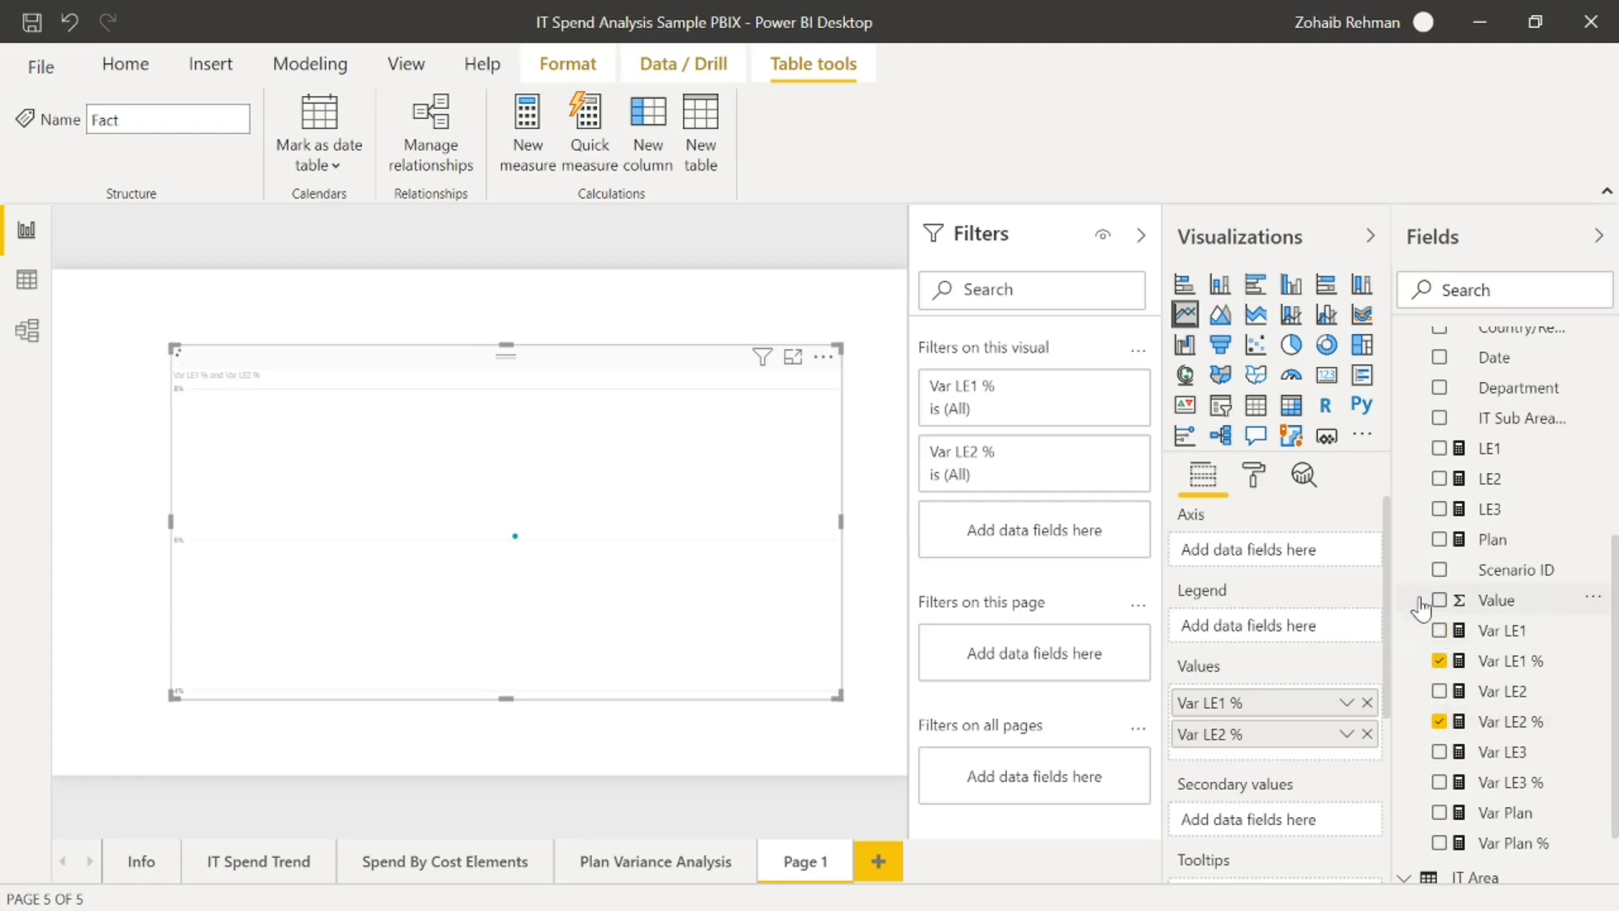
{"action": "scroll", "coordinate": [1475, 612], "scroll_direction": "up", "scroll_amount": 3}
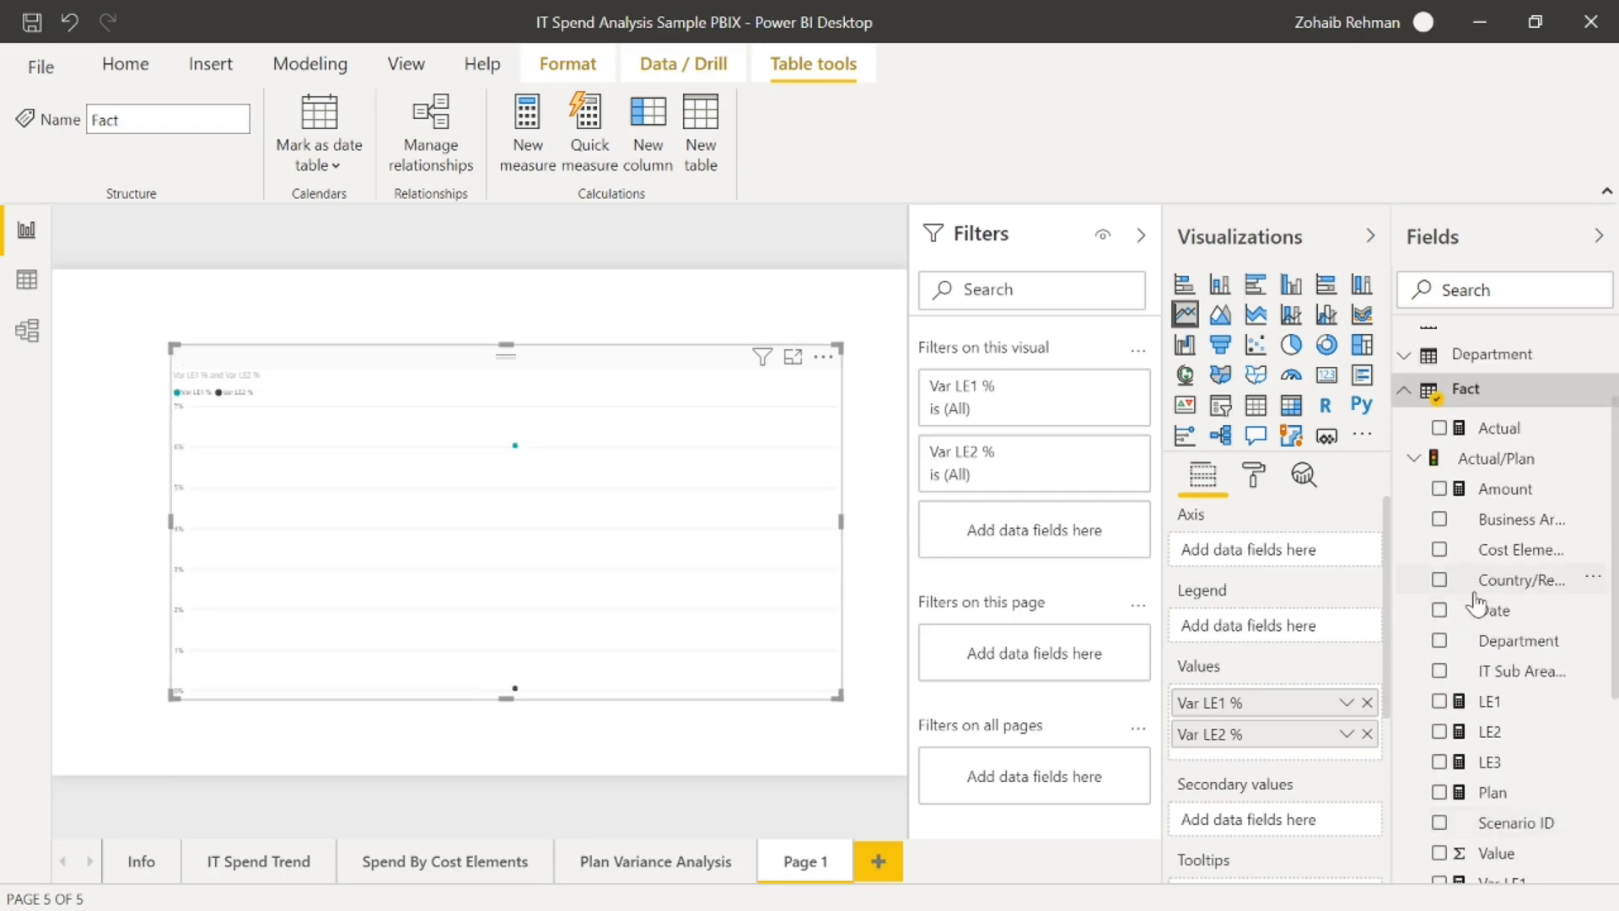
{"action": "left_click", "coordinate": [1441, 616]}
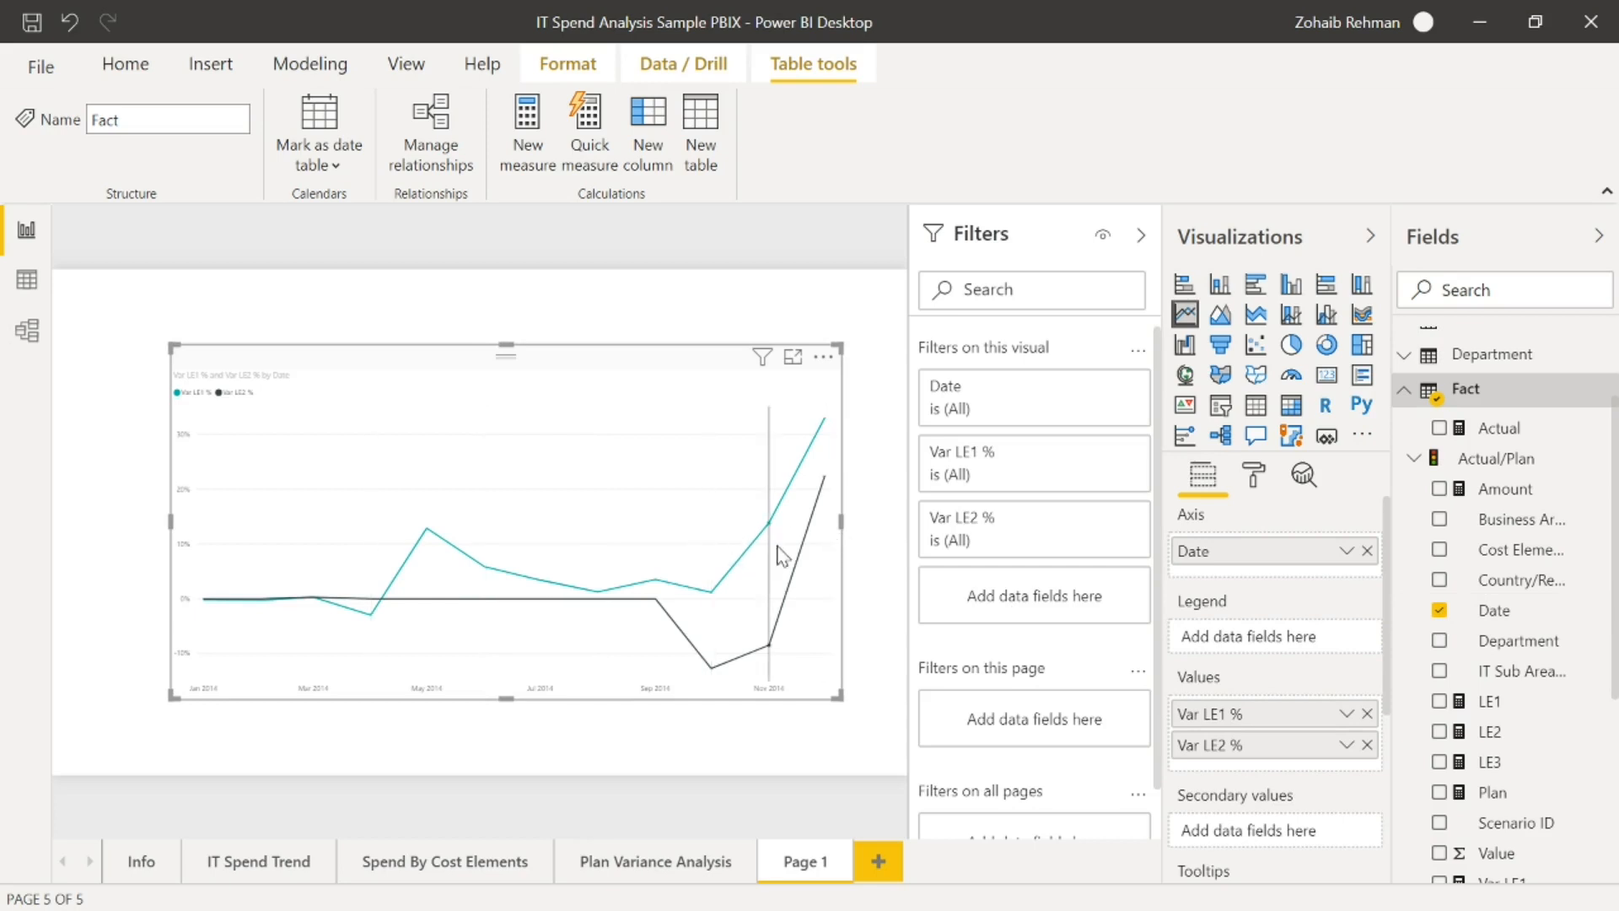
{"action": "mouse_move", "coordinate": [438, 599]}
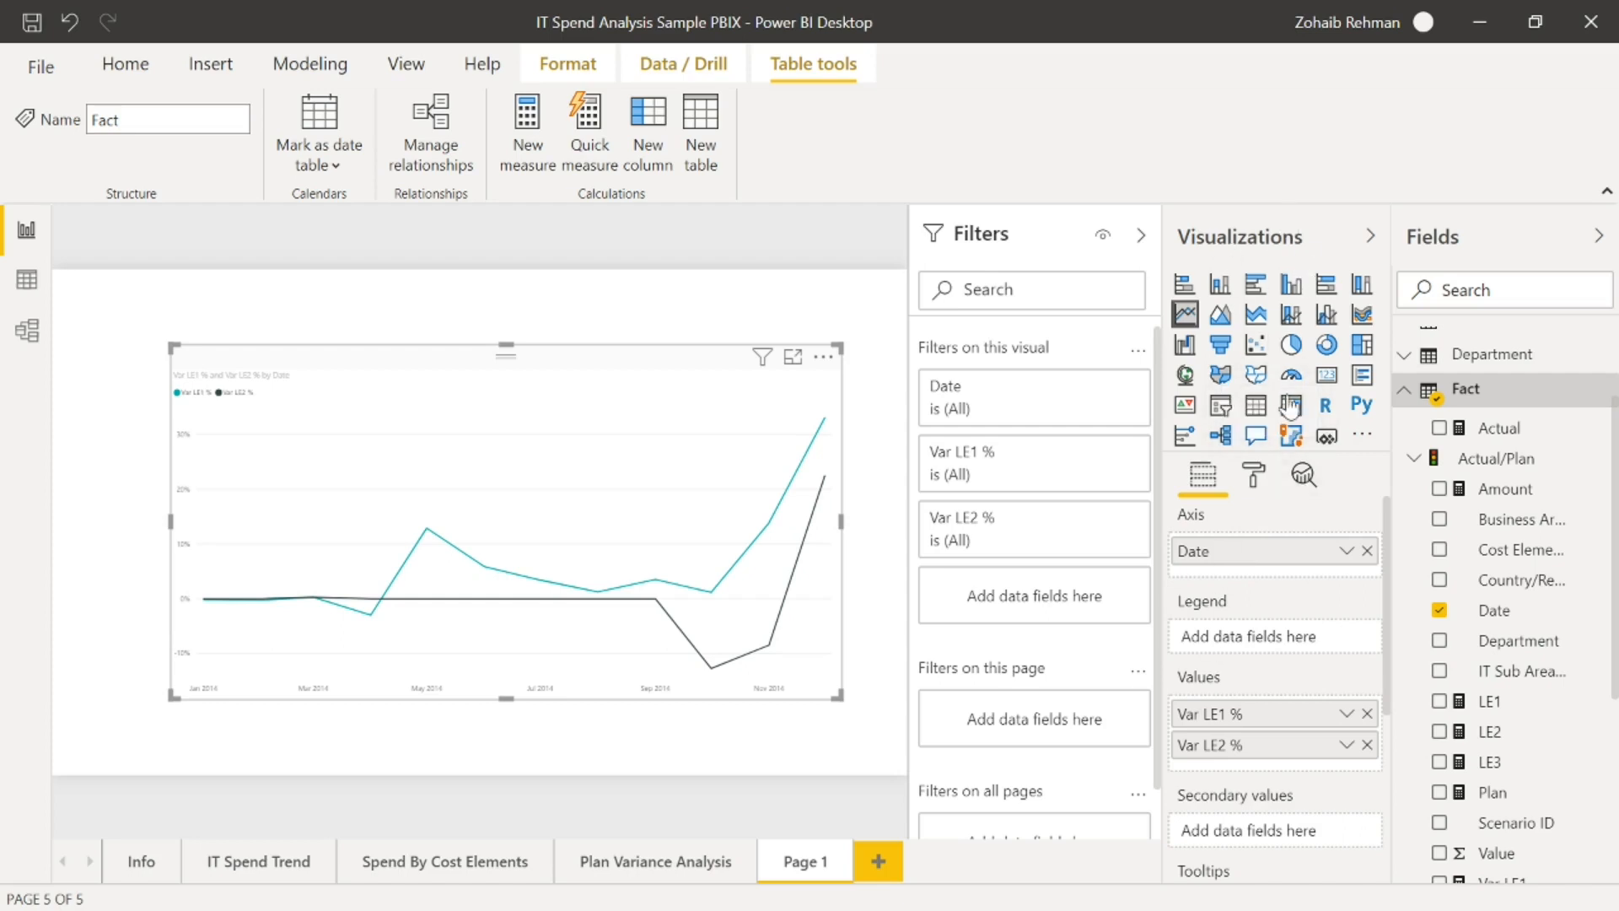
- Show the line chart's analytics options and remove Var LE2 % so only Var LE1 % is plotted
{"action": "left_click", "coordinate": [1304, 476]}
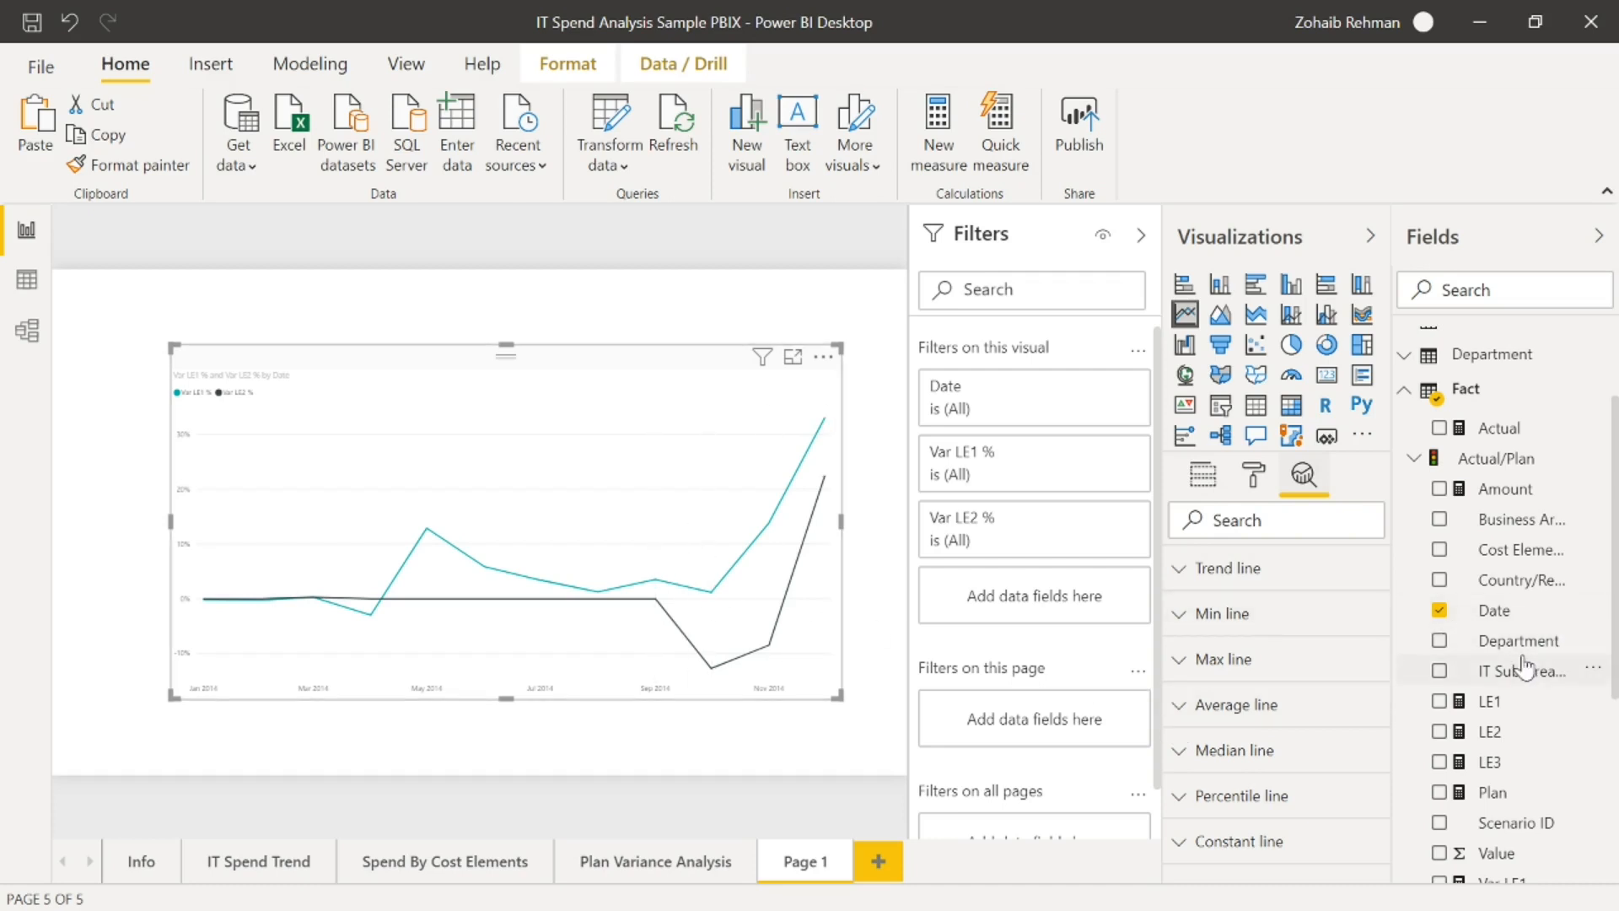
{"action": "scroll", "coordinate": [1527, 670], "scroll_direction": "down", "scroll_amount": 3}
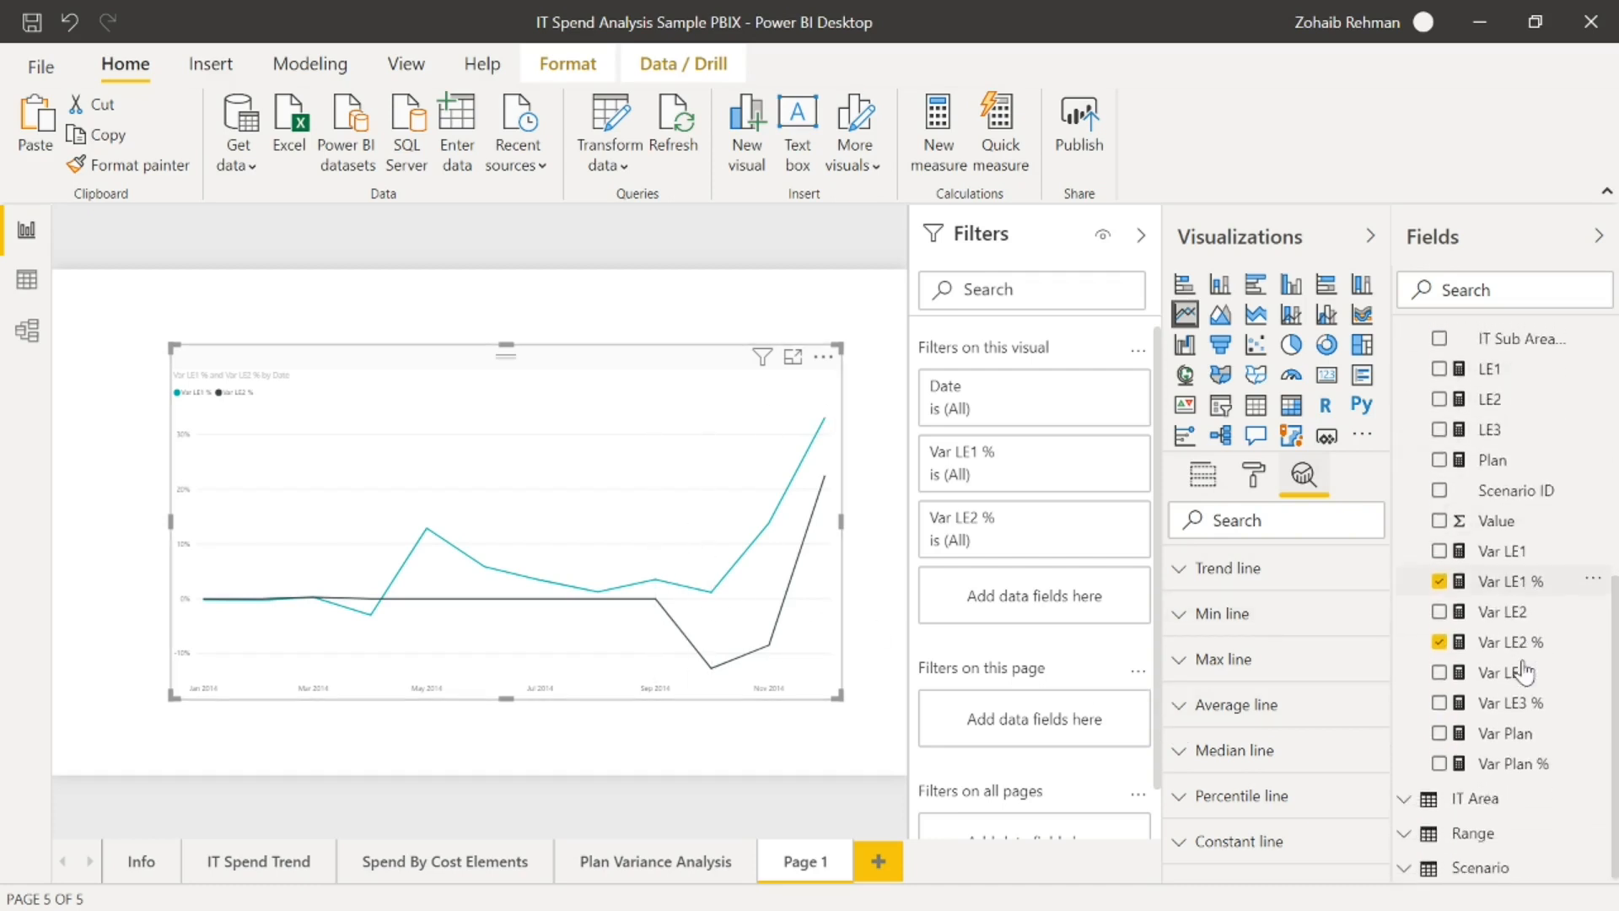
{"action": "left_click", "coordinate": [1447, 641]}
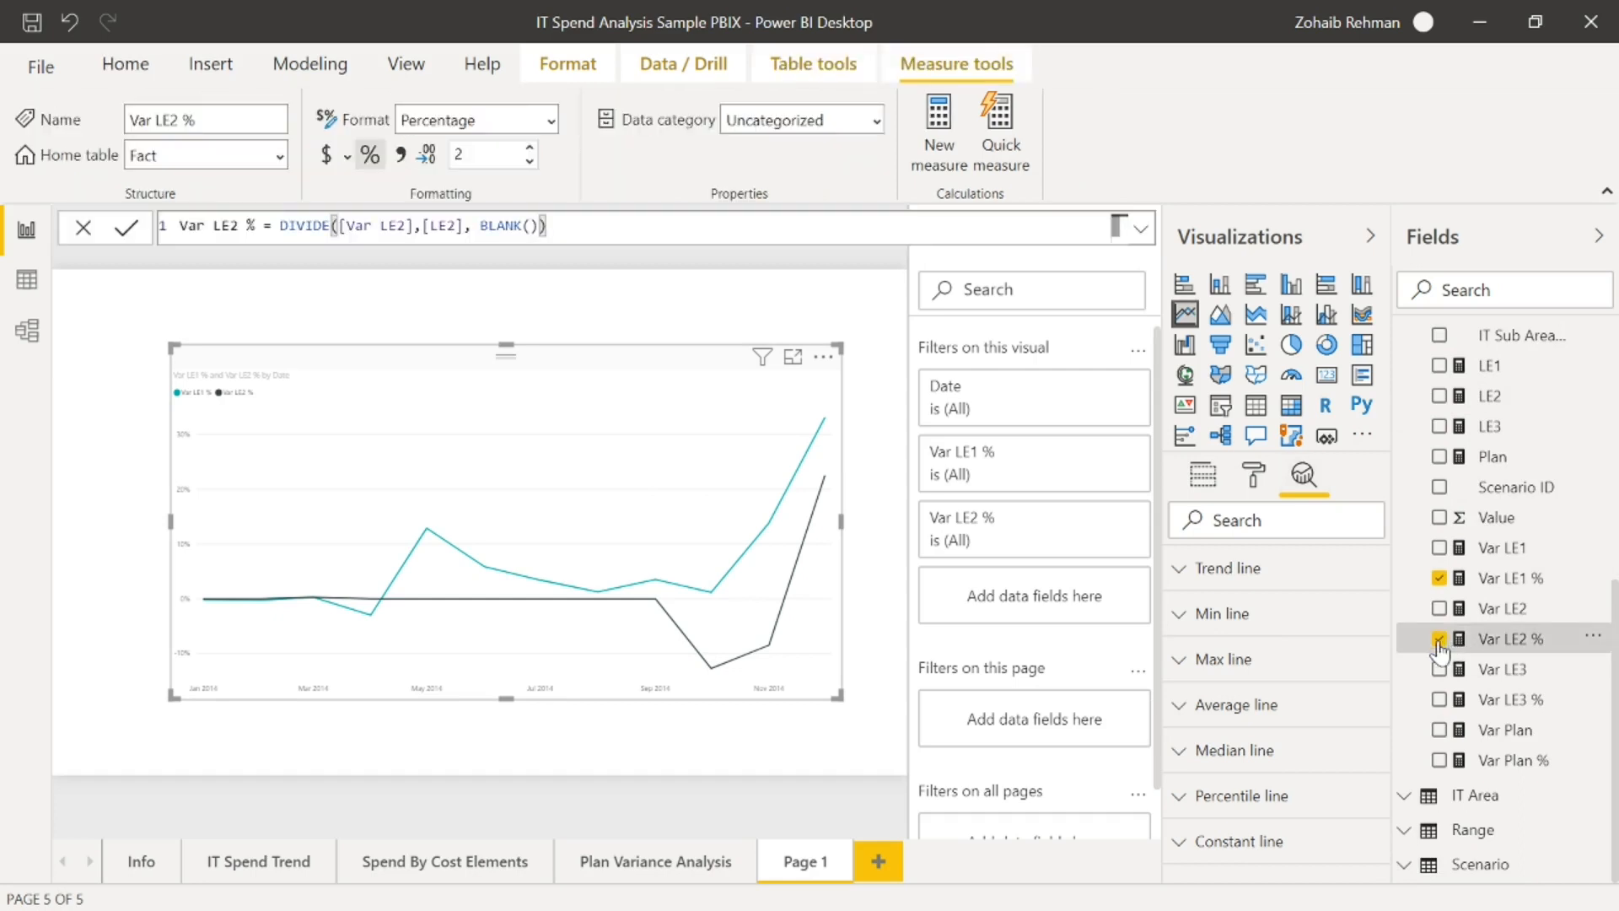
{"action": "left_click", "coordinate": [1439, 640]}
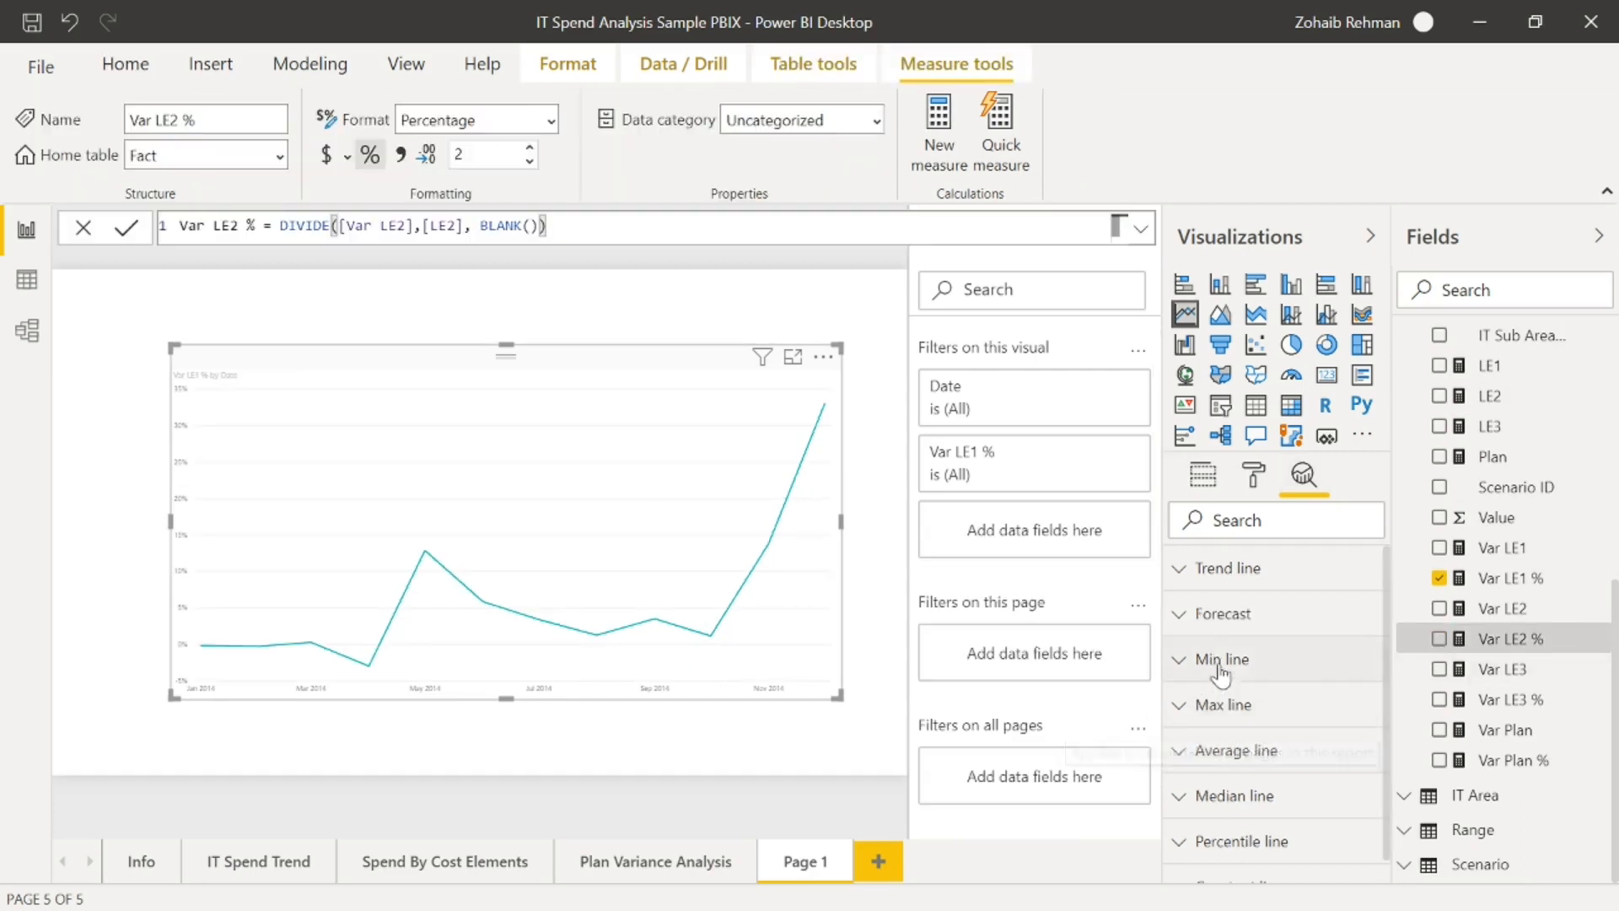
- Add a forecast to the line chart and set its forecast length to 6 months
{"action": "left_click", "coordinate": [1191, 624]}
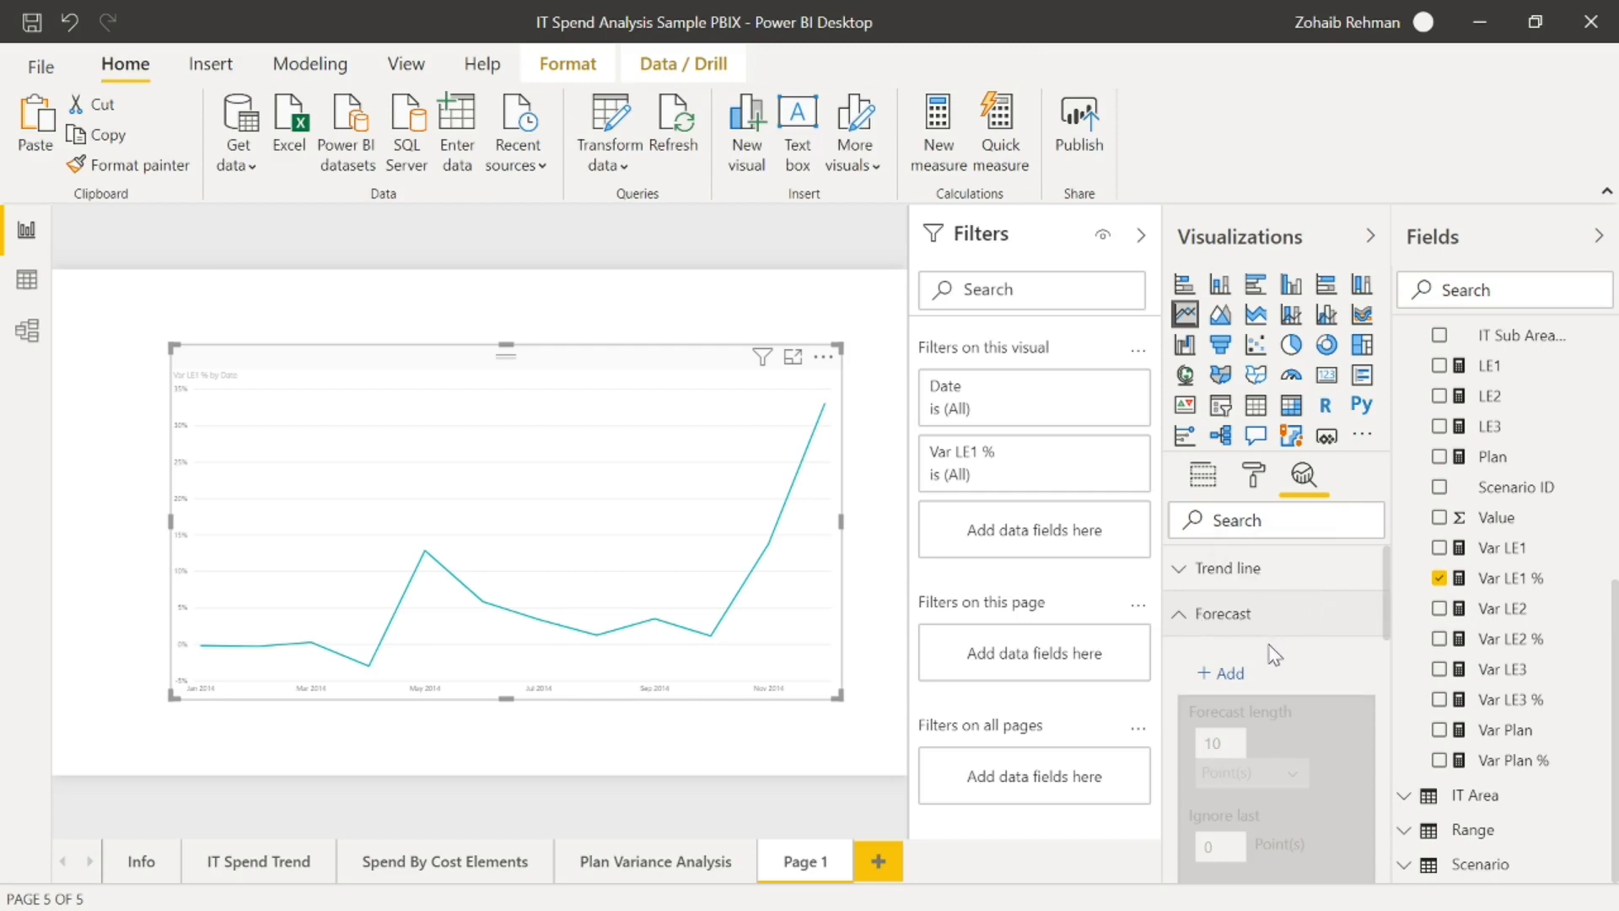
{"action": "left_click", "coordinate": [1224, 675]}
{"action": "scroll", "coordinate": [1253, 695], "scroll_direction": "down", "scroll_amount": 3}
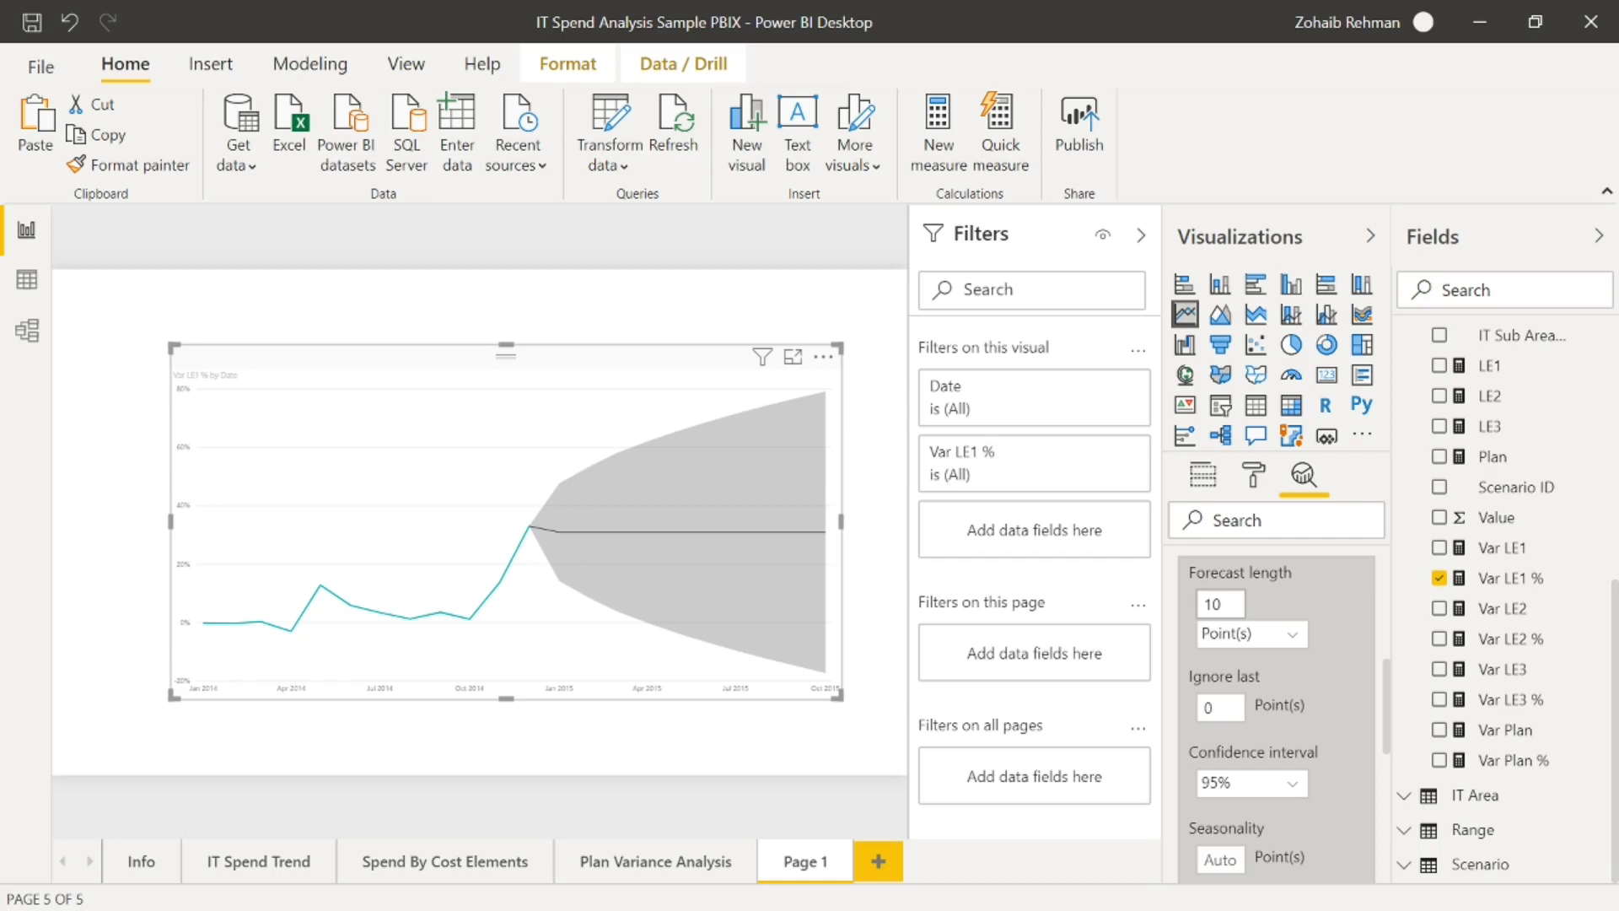
{"action": "double_click", "coordinate": [1212, 604]}
{"action": "type", "text": "6"}
{"action": "left_click", "coordinate": [1296, 634]}
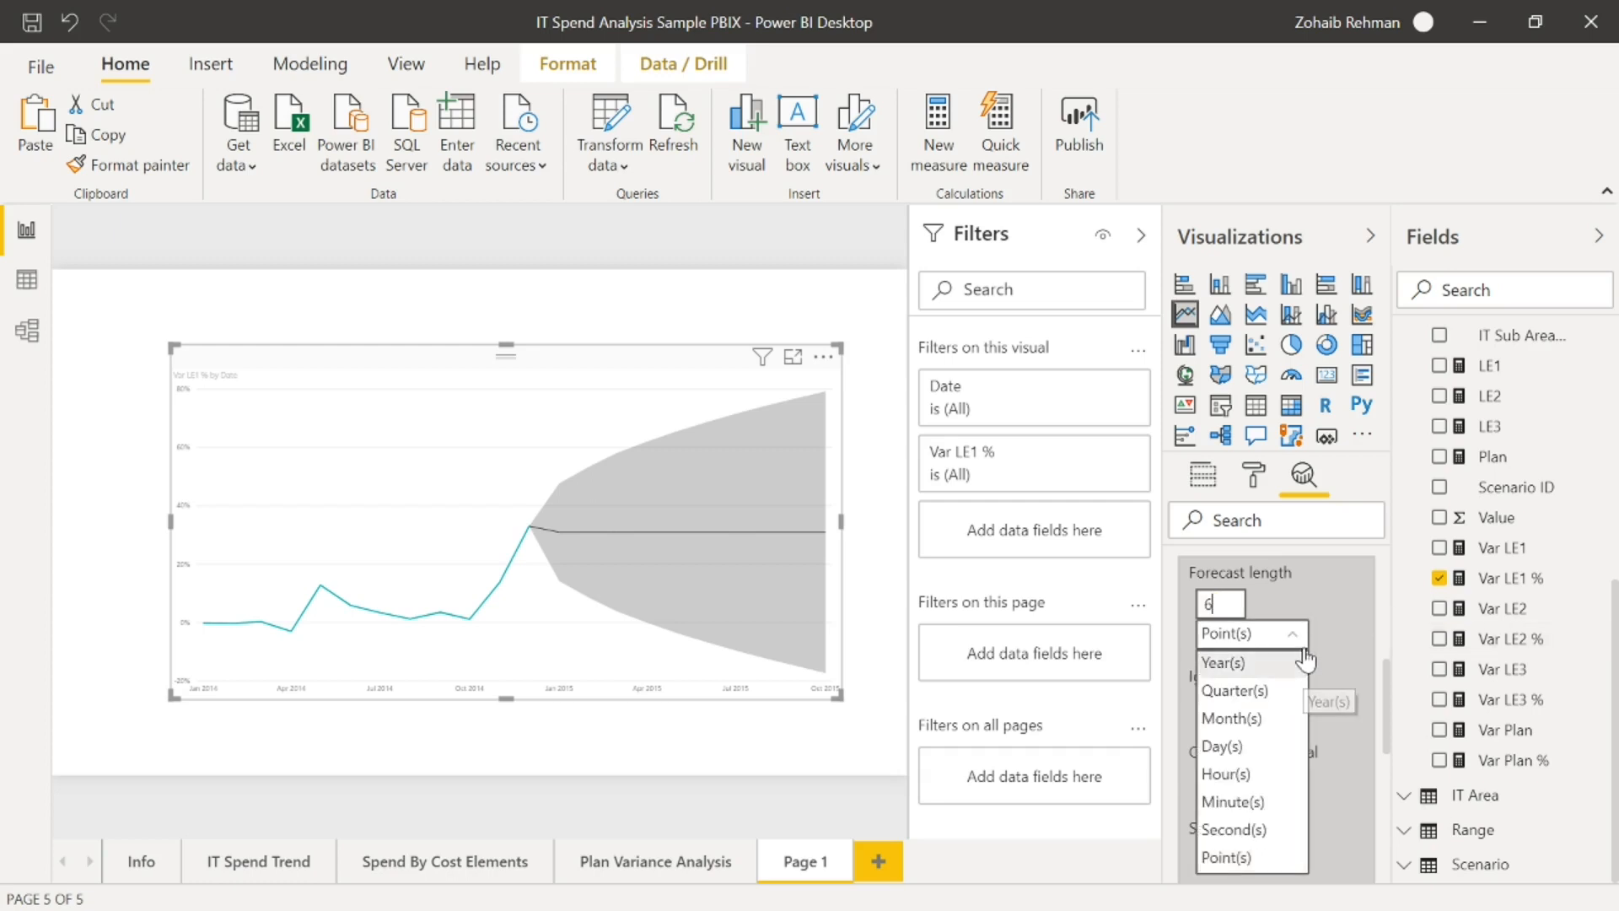
{"action": "left_click", "coordinate": [1298, 717]}
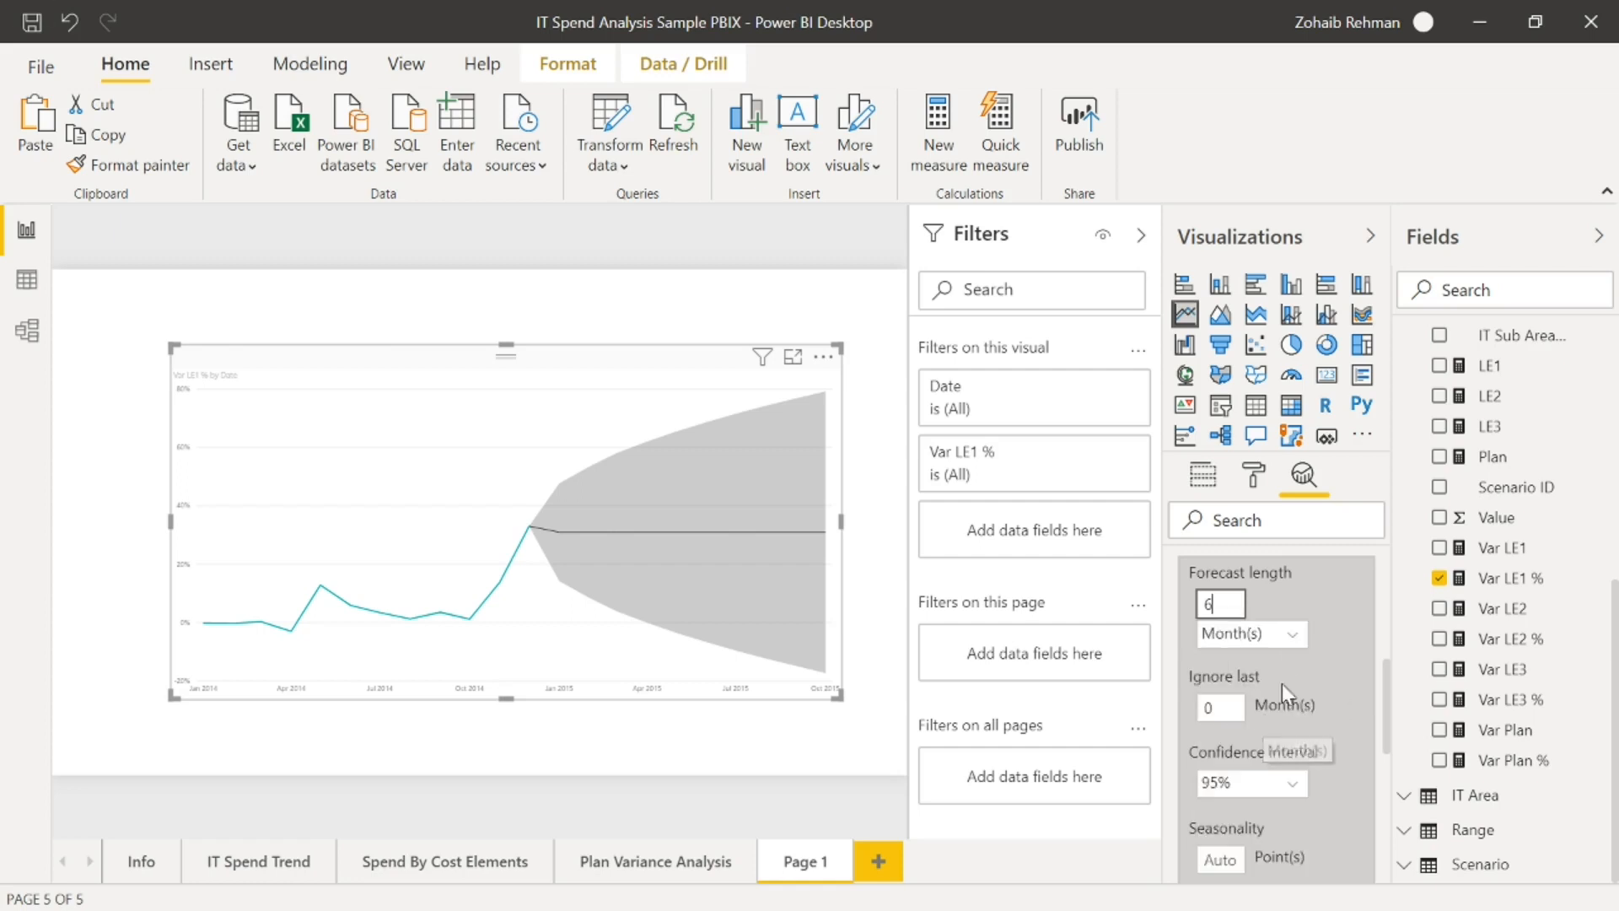
- Set the forecast's seasonality to 6 points and apply the forecast settings
{"action": "scroll", "coordinate": [1325, 622], "scroll_direction": "down", "scroll_amount": 3}
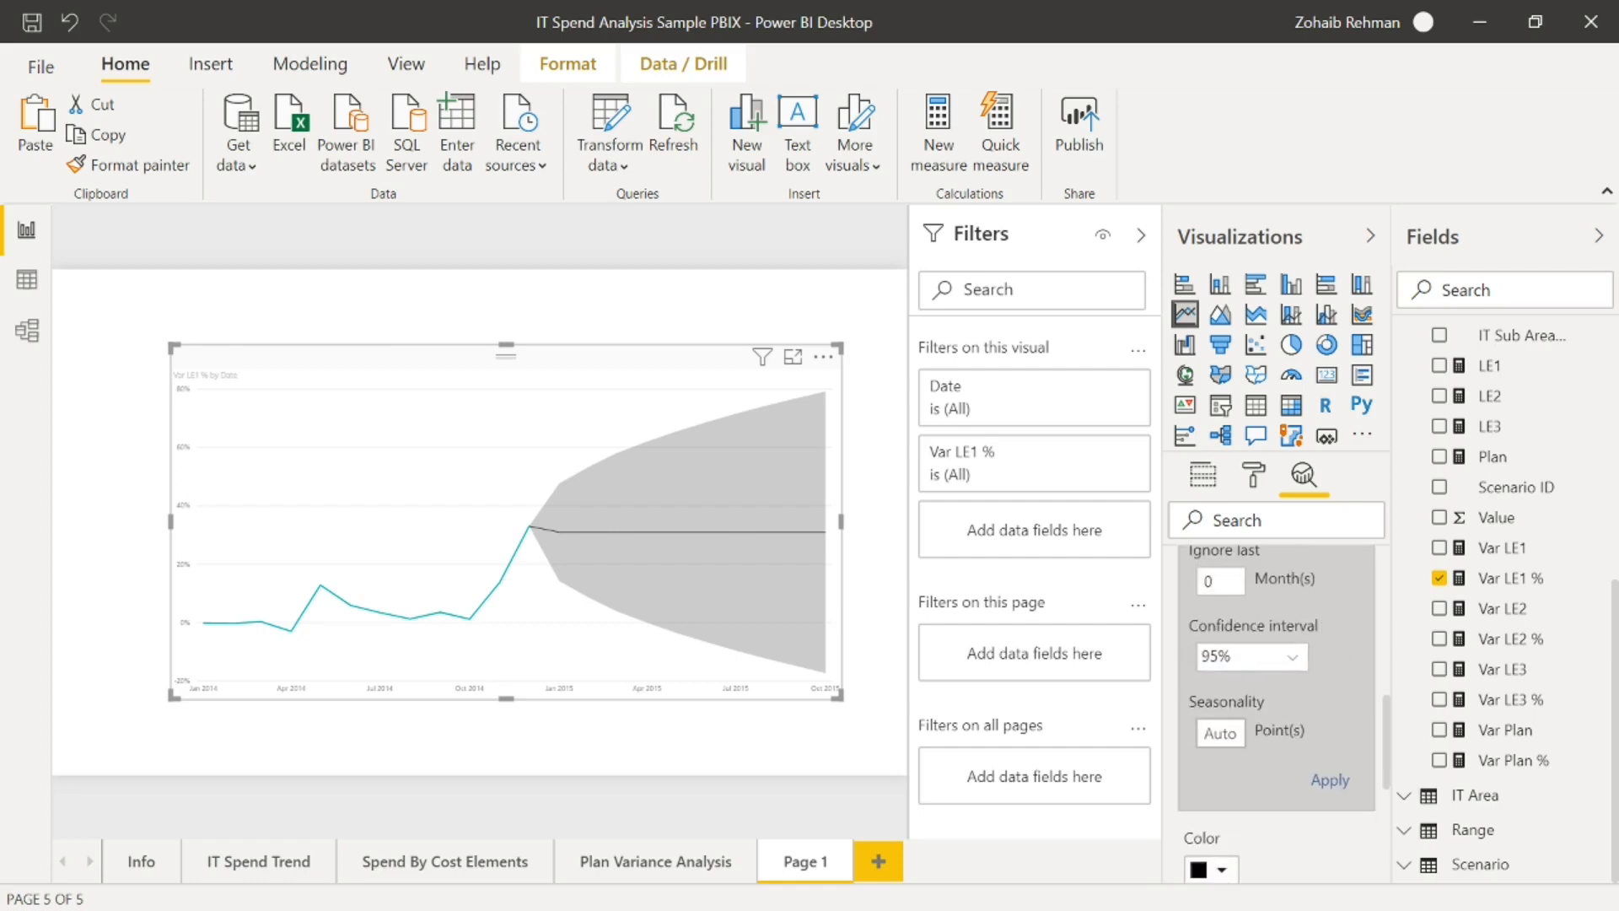
{"action": "left_click", "coordinate": [1220, 732]}
{"action": "type", "text": "6"}
{"action": "left_click", "coordinate": [1303, 664]}
{"action": "left_click", "coordinate": [1320, 650]}
{"action": "left_click", "coordinate": [1330, 782]}
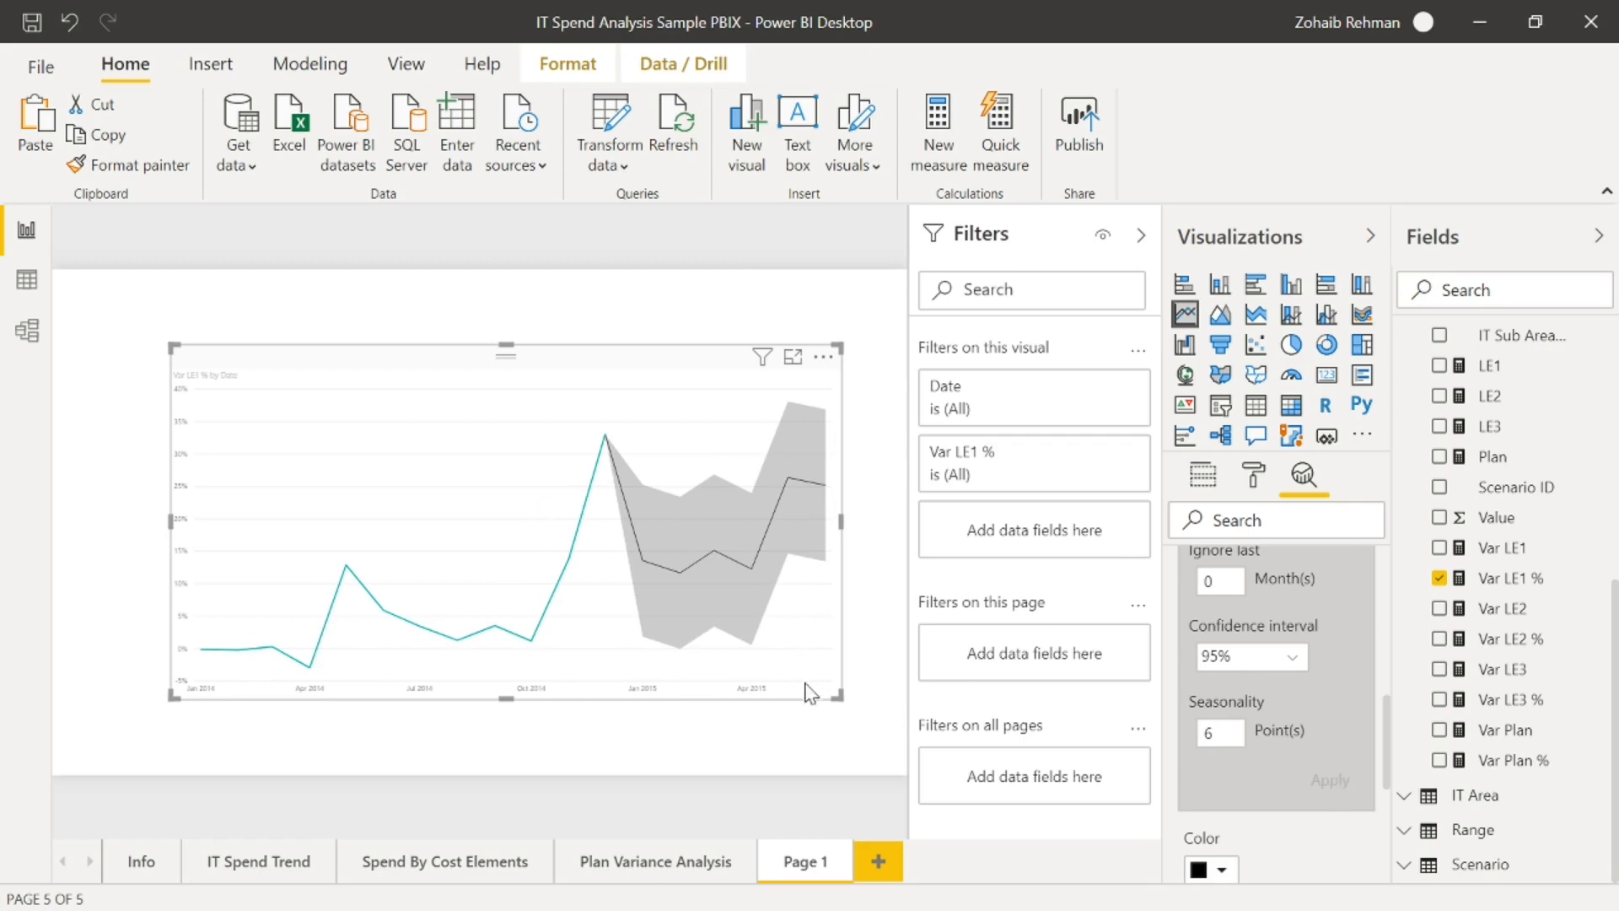
{"action": "mouse_move", "coordinate": [648, 524]}
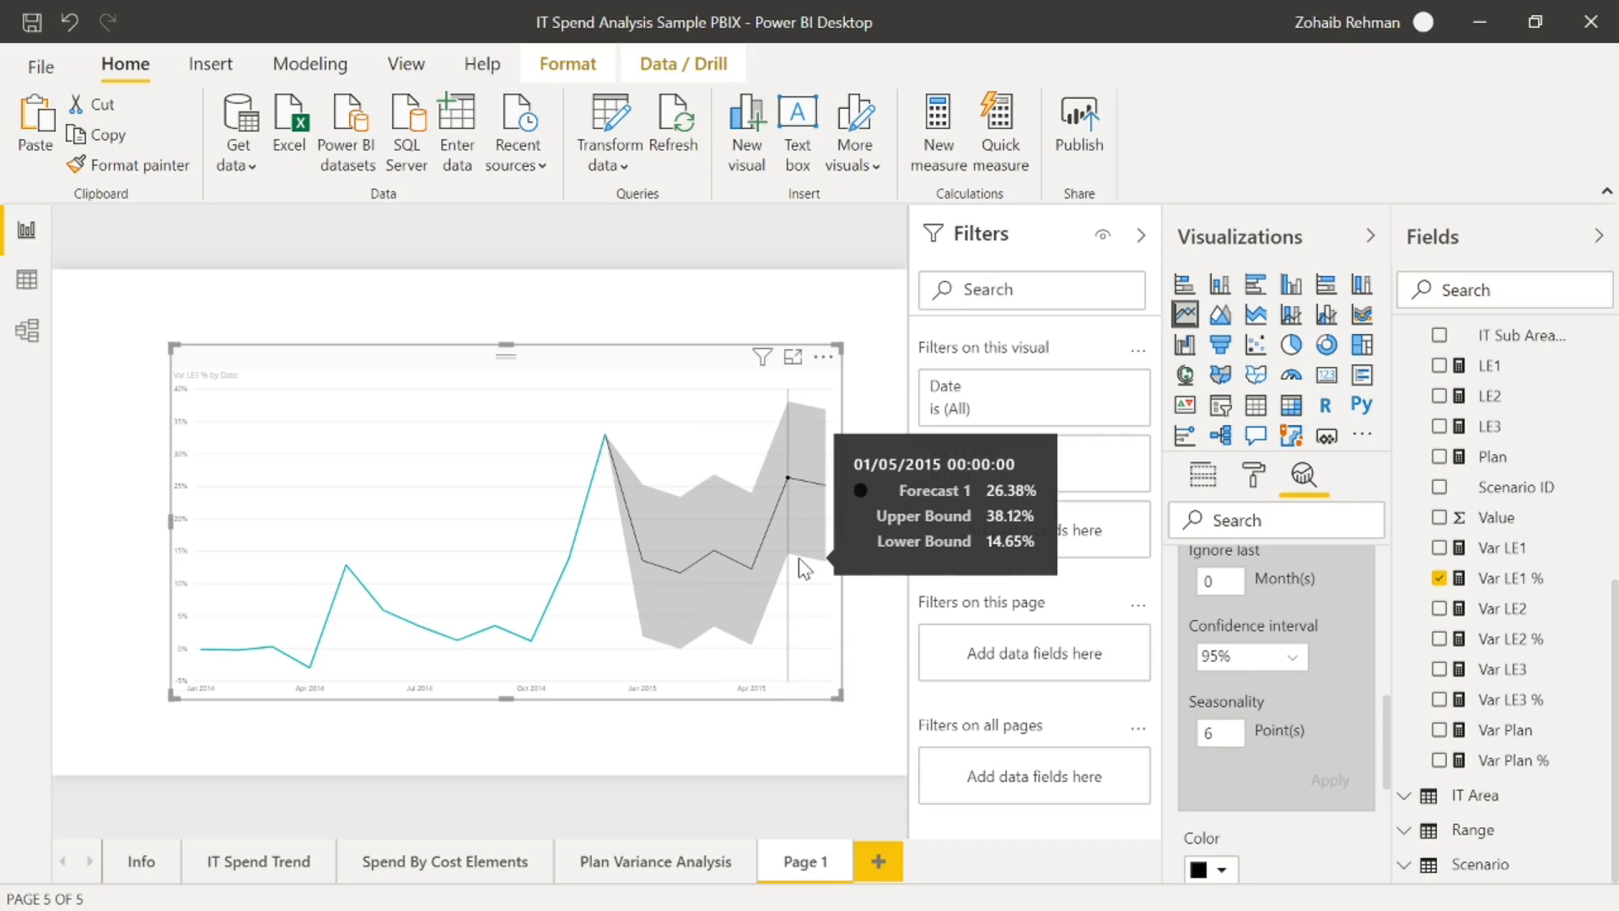
- Collapse the forecast settings and remove the forecast line chart from the page
{"action": "scroll", "coordinate": [1292, 676], "scroll_direction": "up", "scroll_amount": 3}
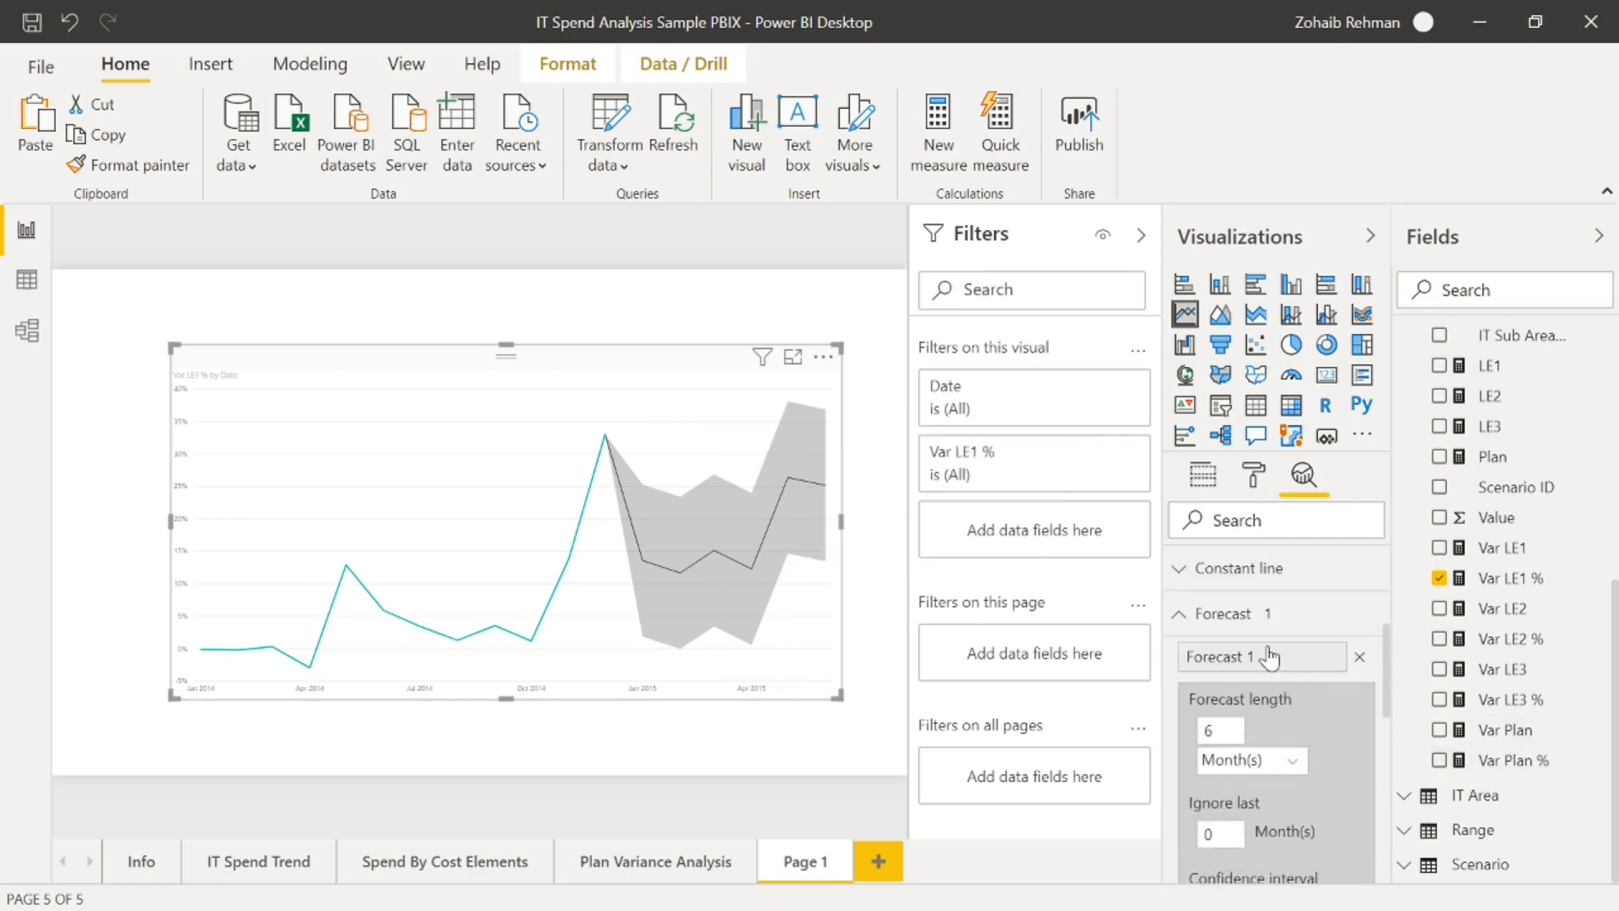
{"action": "left_click", "coordinate": [1180, 614]}
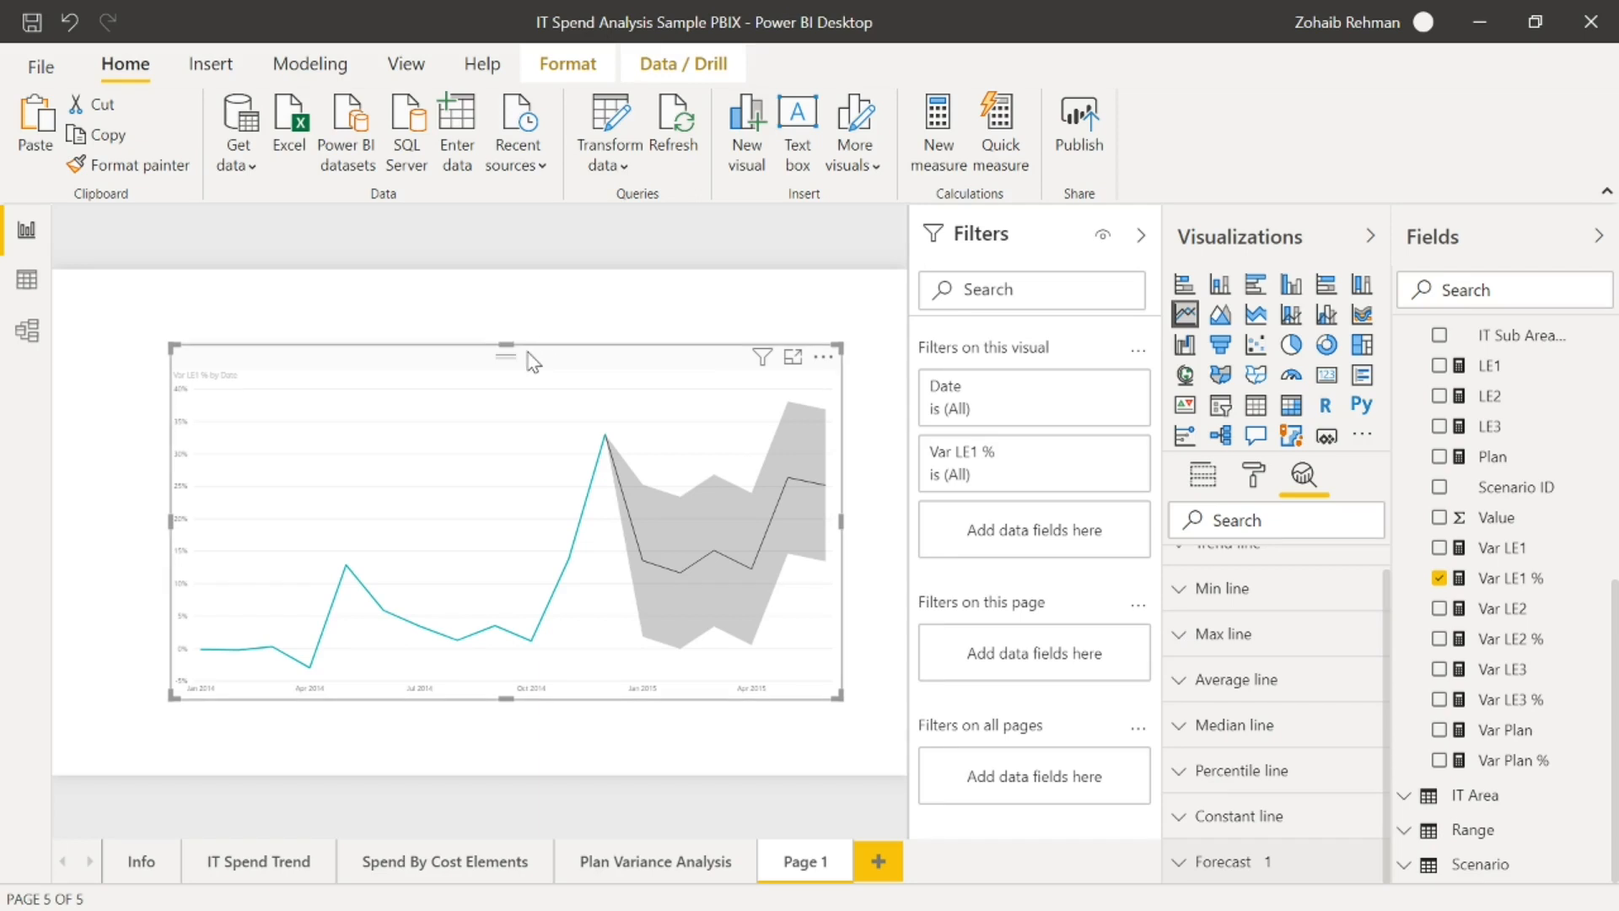
{"action": "left_click_drag", "start_coordinate": [510, 358], "coordinate": [423, 305]}
{"action": "mouse_move", "coordinate": [710, 393]}
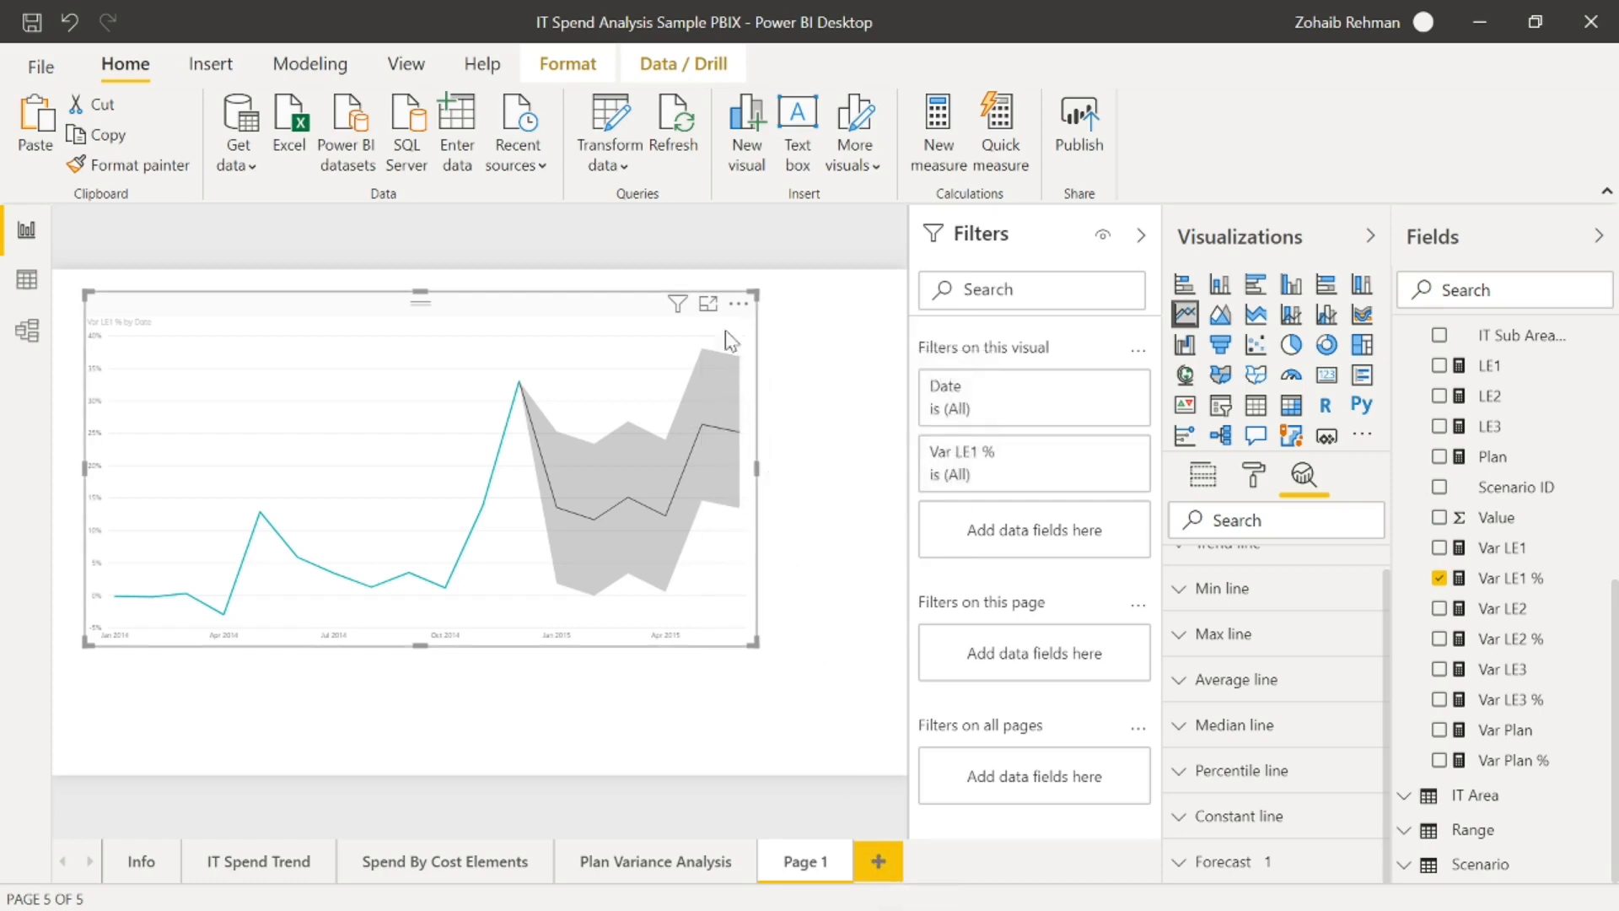
{"action": "left_click", "coordinate": [741, 305]}
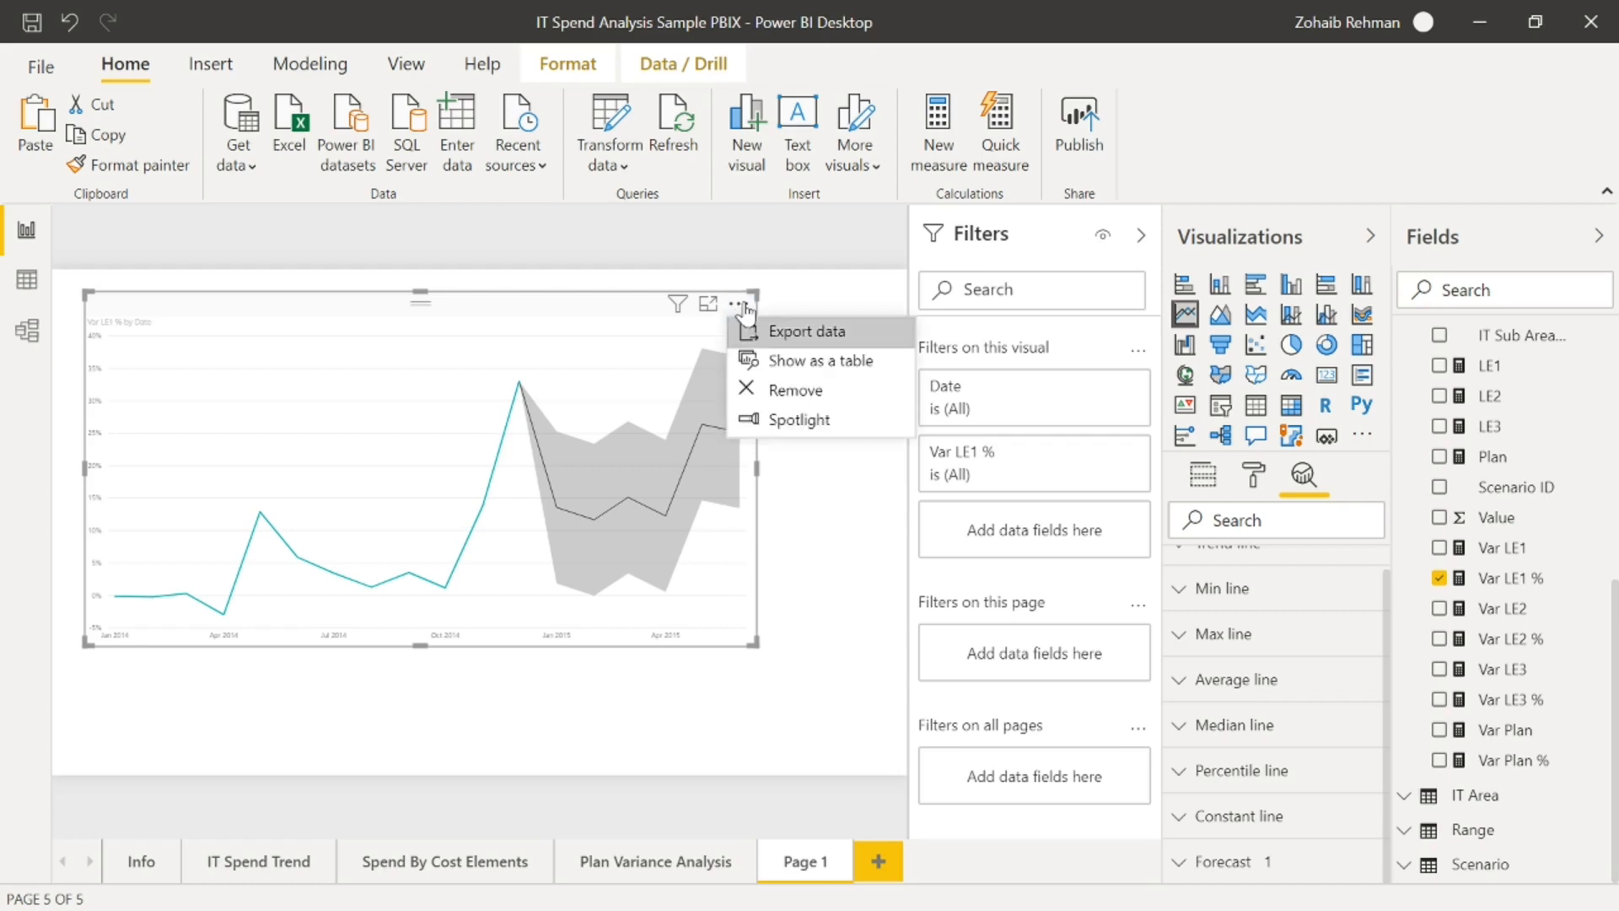
{"action": "left_click", "coordinate": [772, 388]}
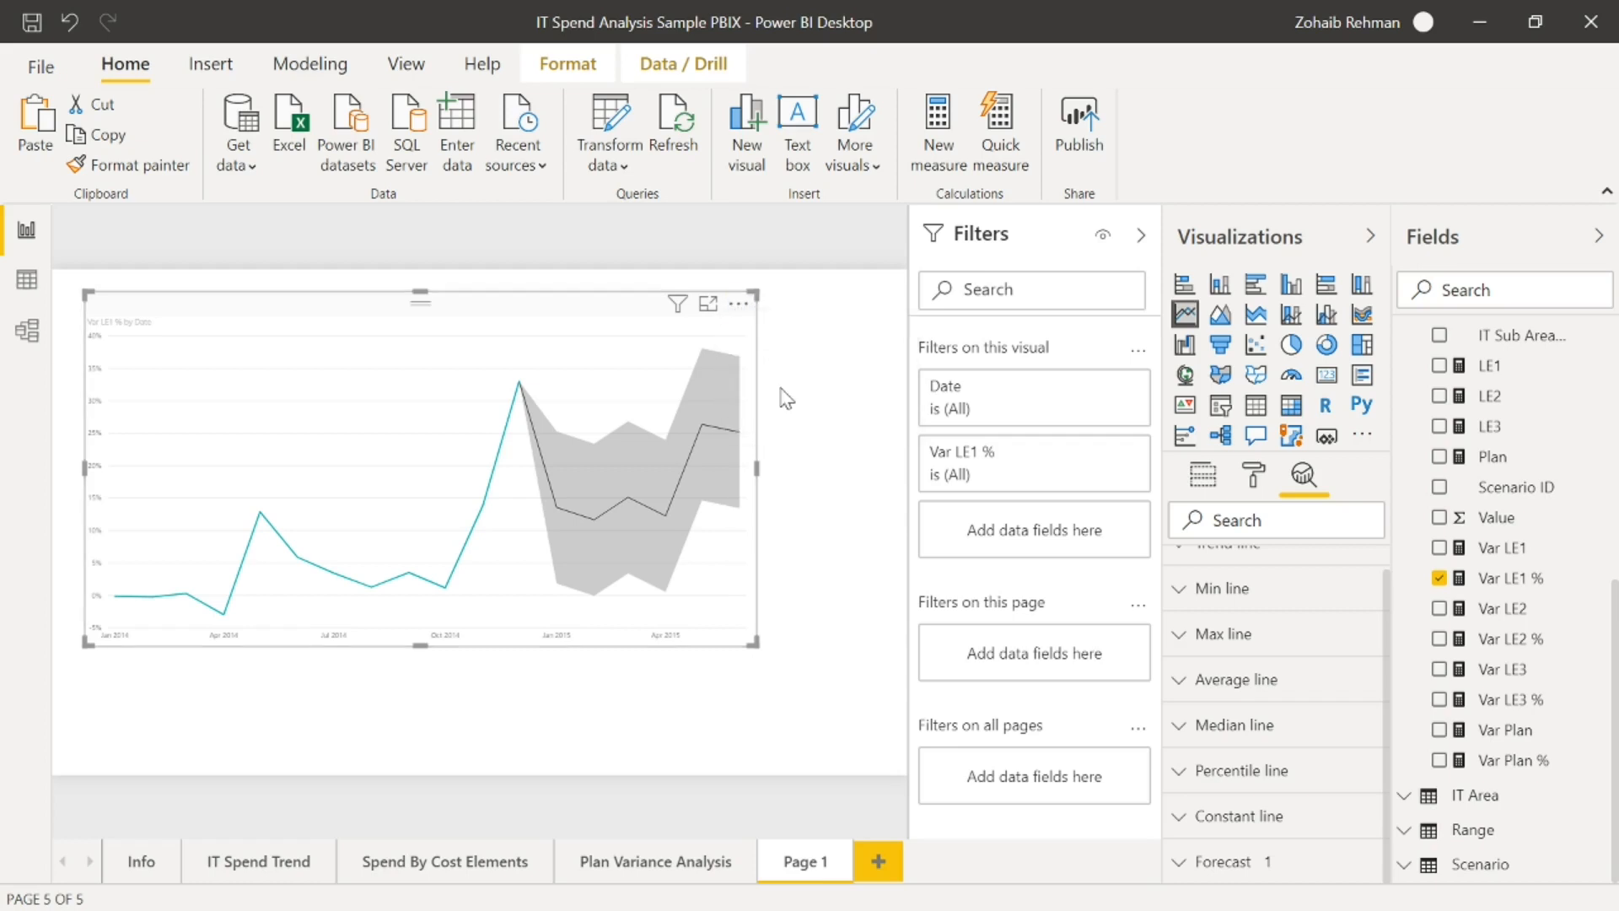
- Add an enlarged line chart and put the Date hierarchy from the Date table on its axis
{"action": "left_click", "coordinate": [1184, 314]}
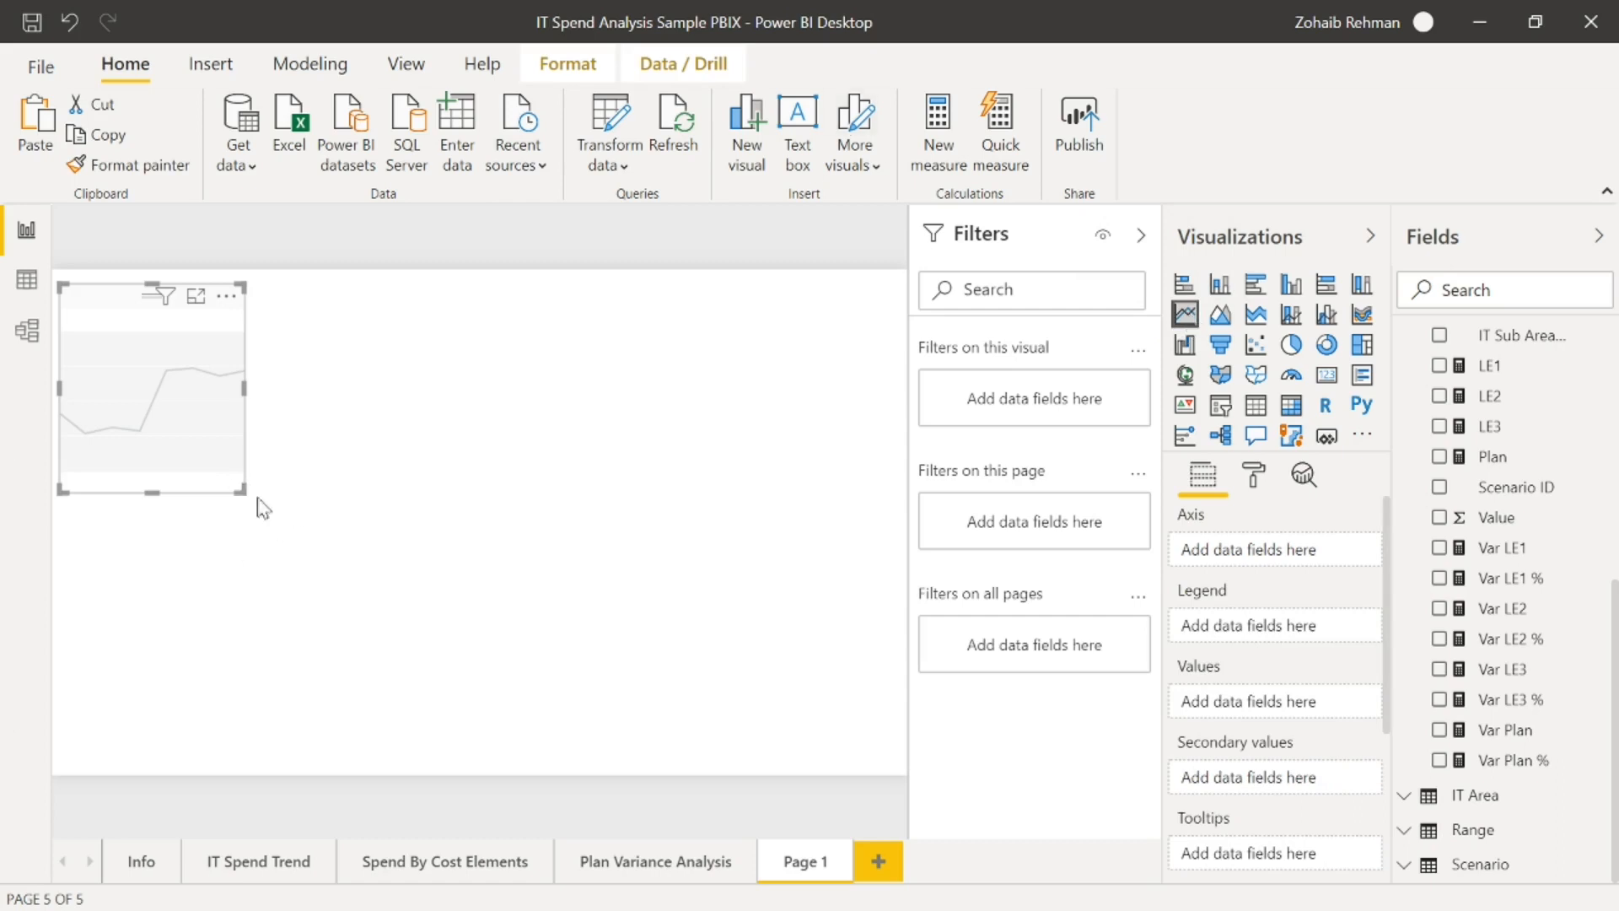
{"action": "left_click_drag", "start_coordinate": [252, 494], "coordinate": [736, 676]}
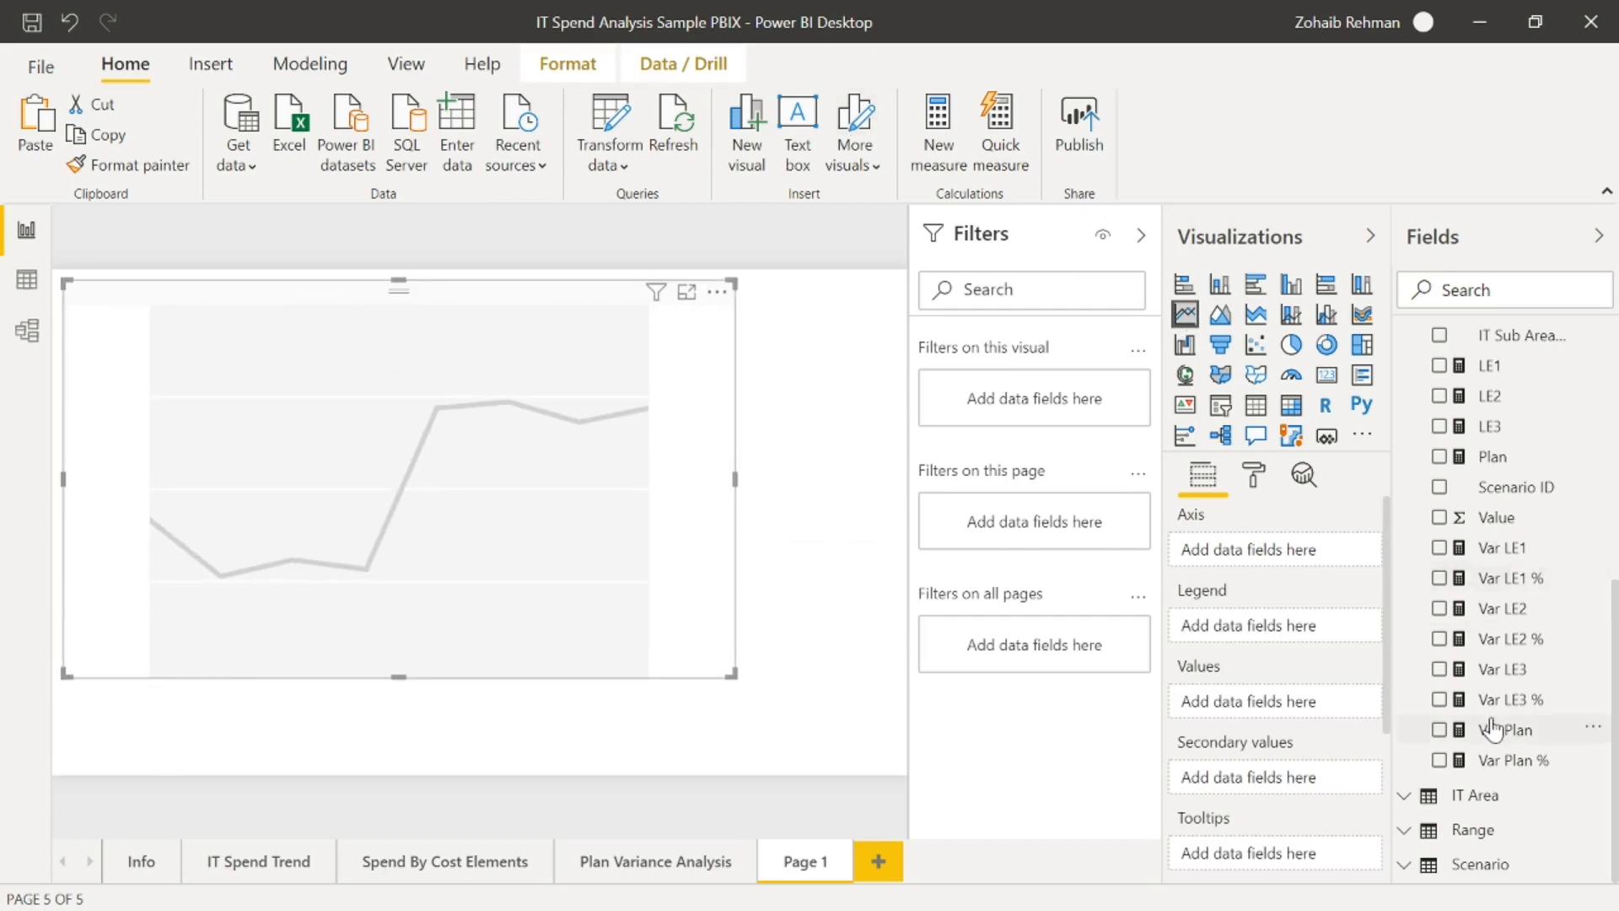
{"action": "scroll", "coordinate": [1501, 549], "scroll_direction": "up", "scroll_amount": 5}
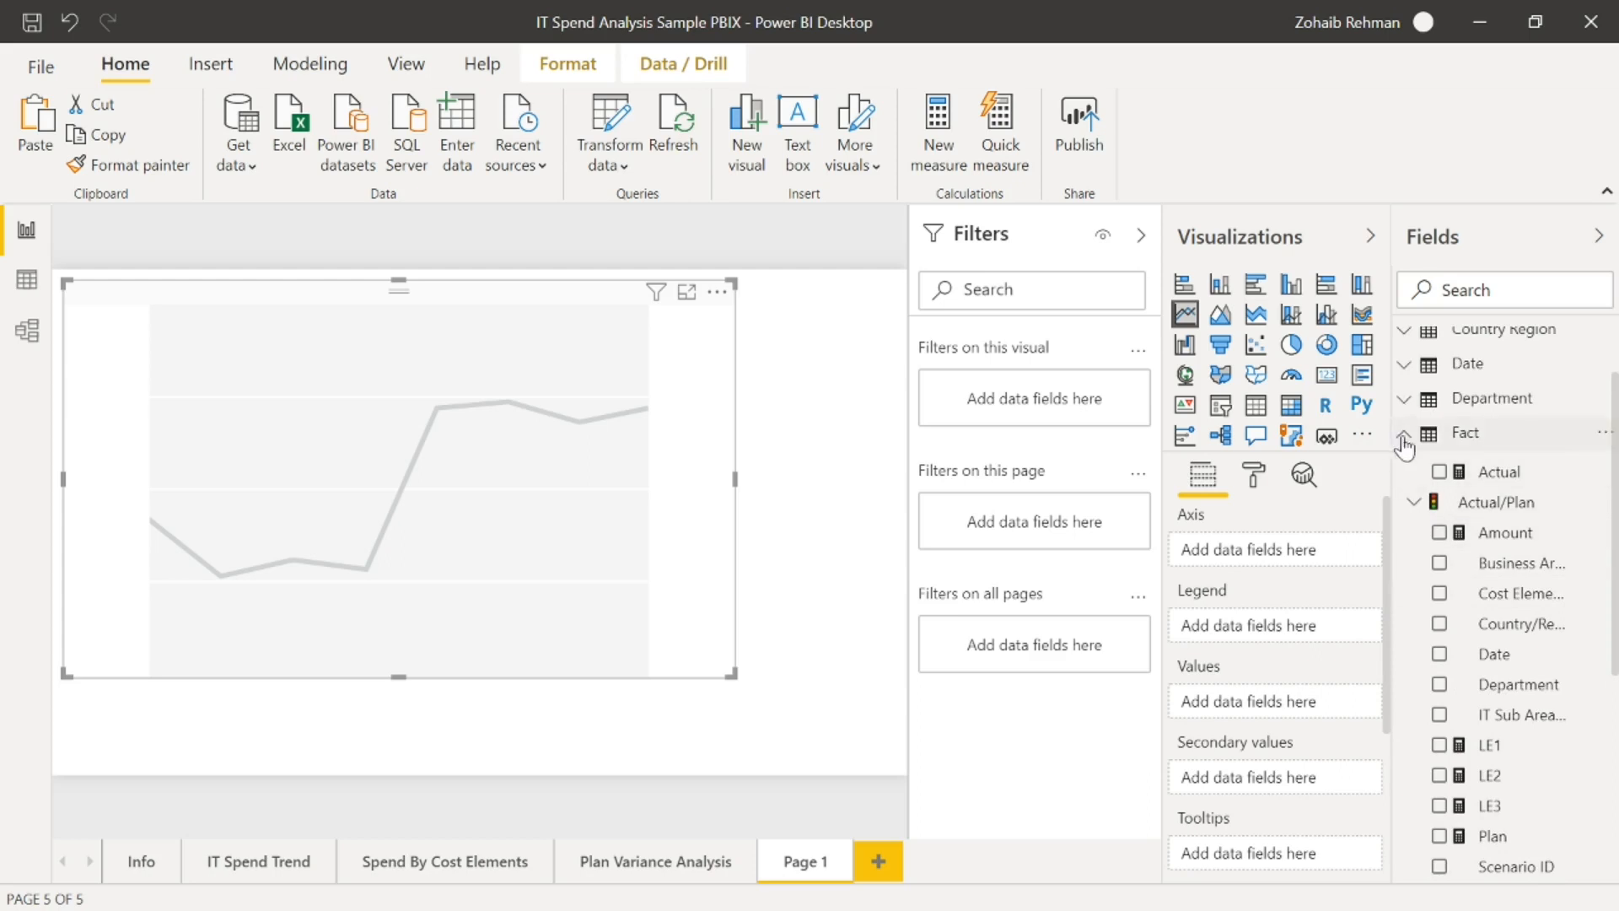
{"action": "left_click", "coordinate": [1403, 435]}
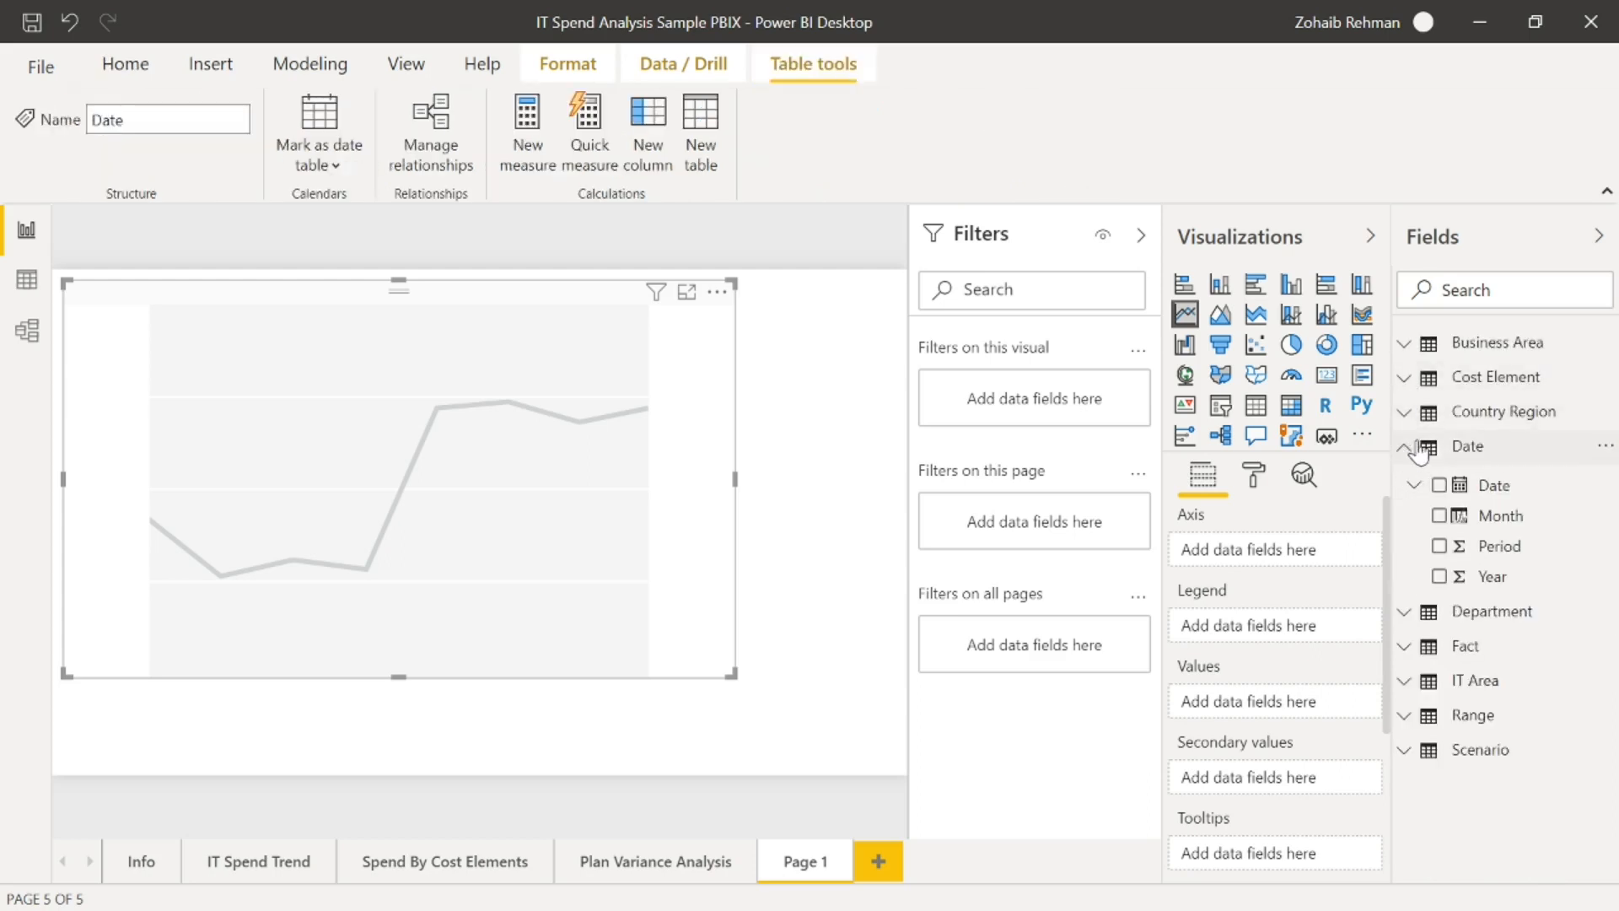
{"action": "left_click", "coordinate": [1439, 486]}
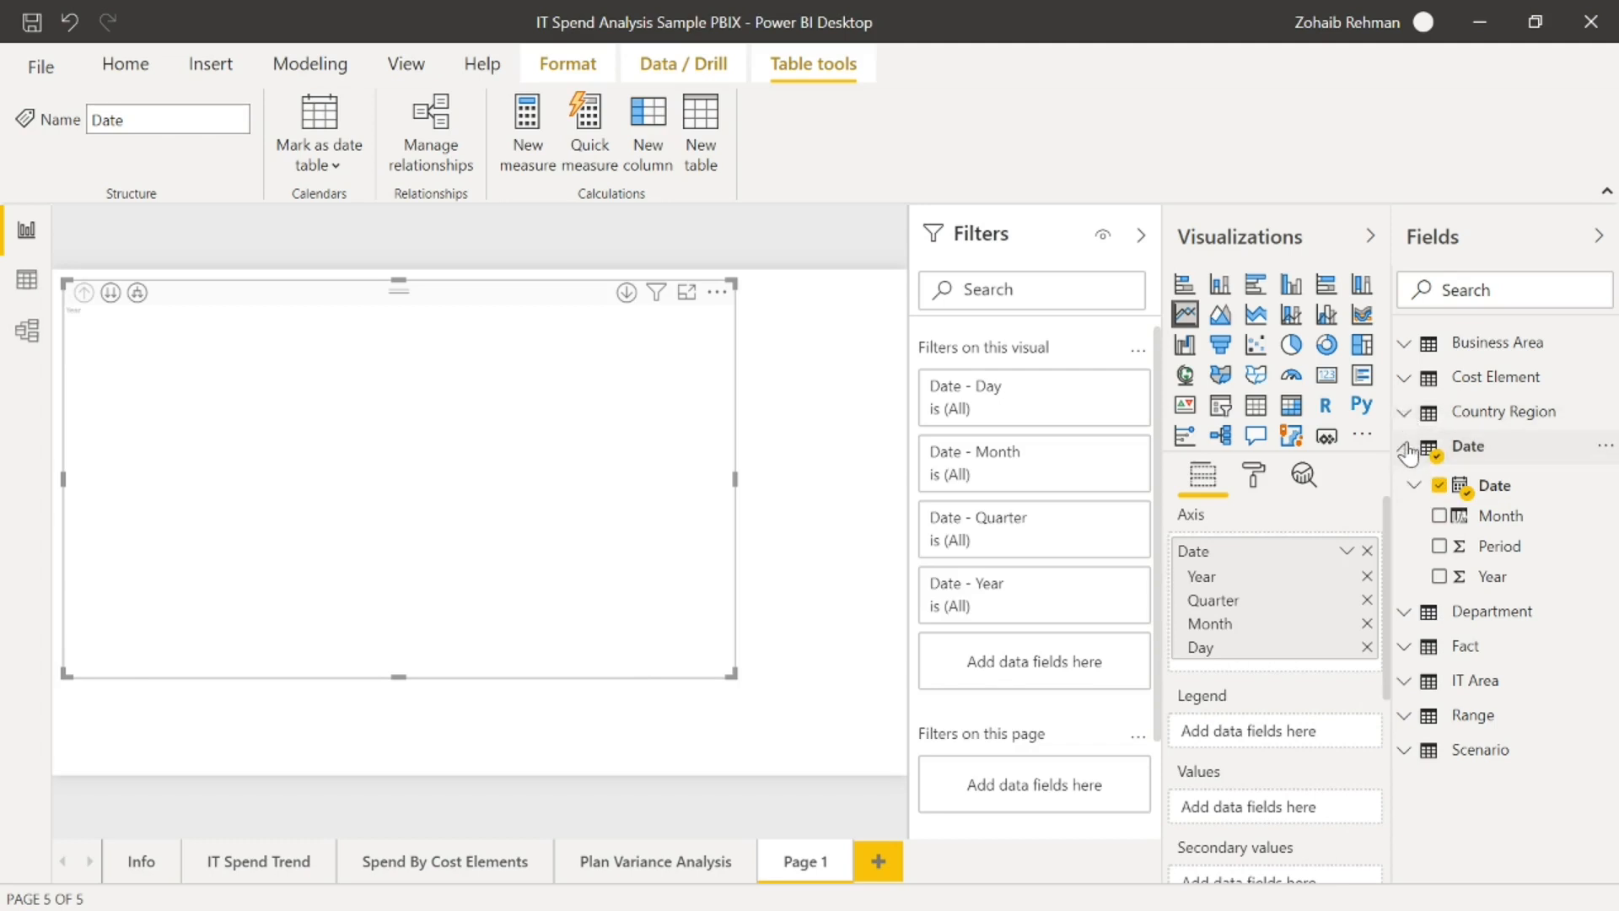
{"action": "left_click", "coordinate": [1403, 447]}
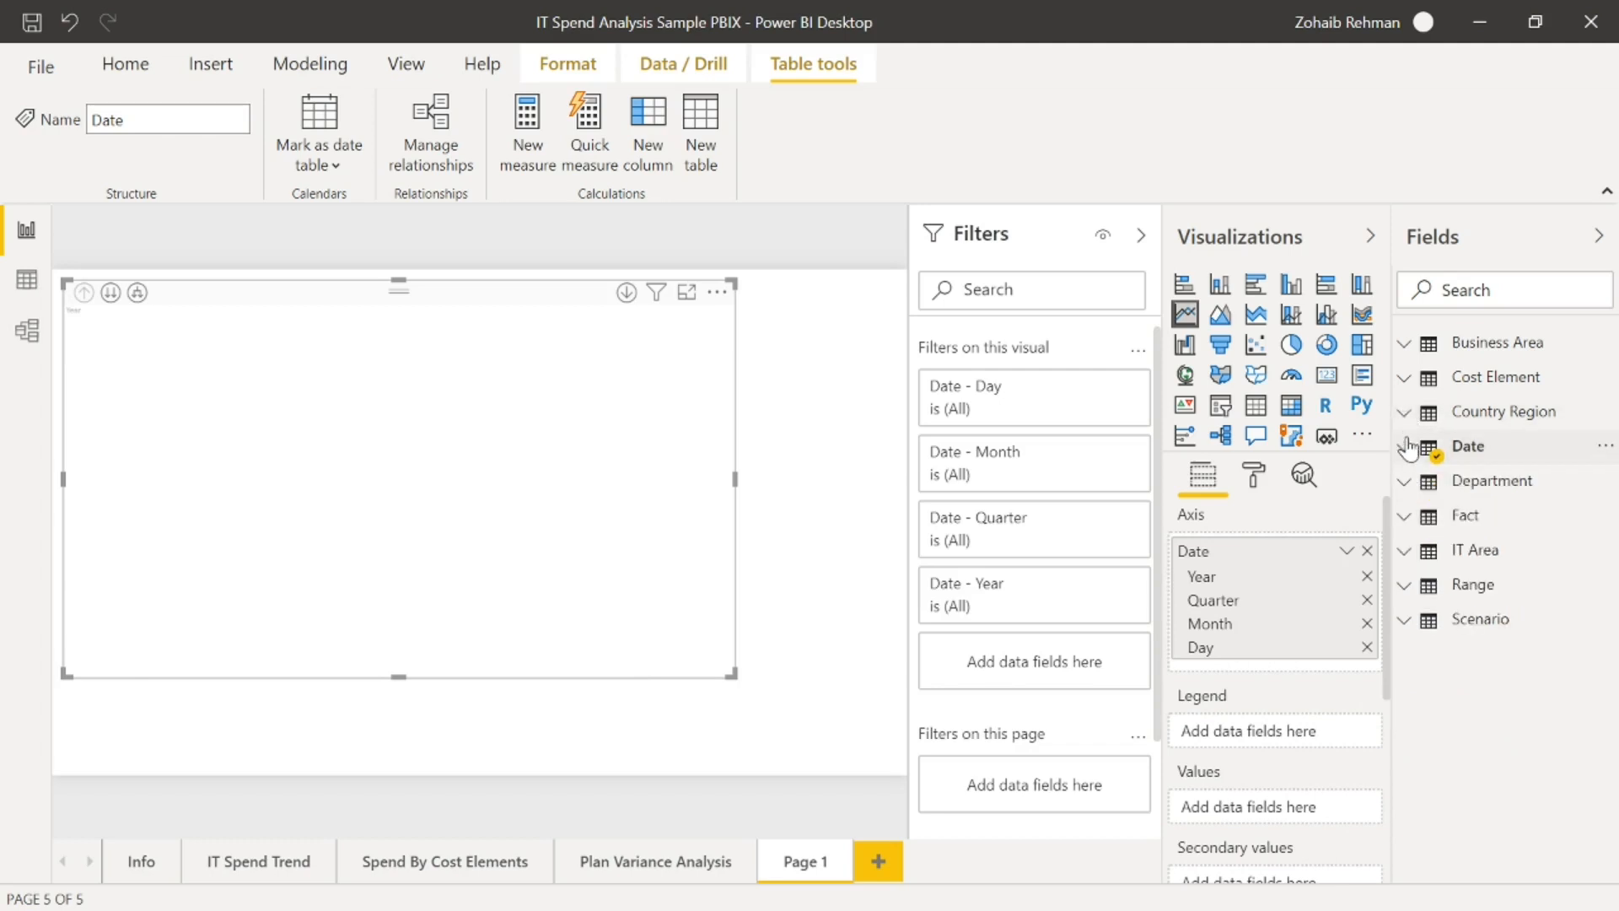
- Plot Var LE1 % from the Fact table as the new line chart's values
{"action": "left_click", "coordinate": [1407, 517]}
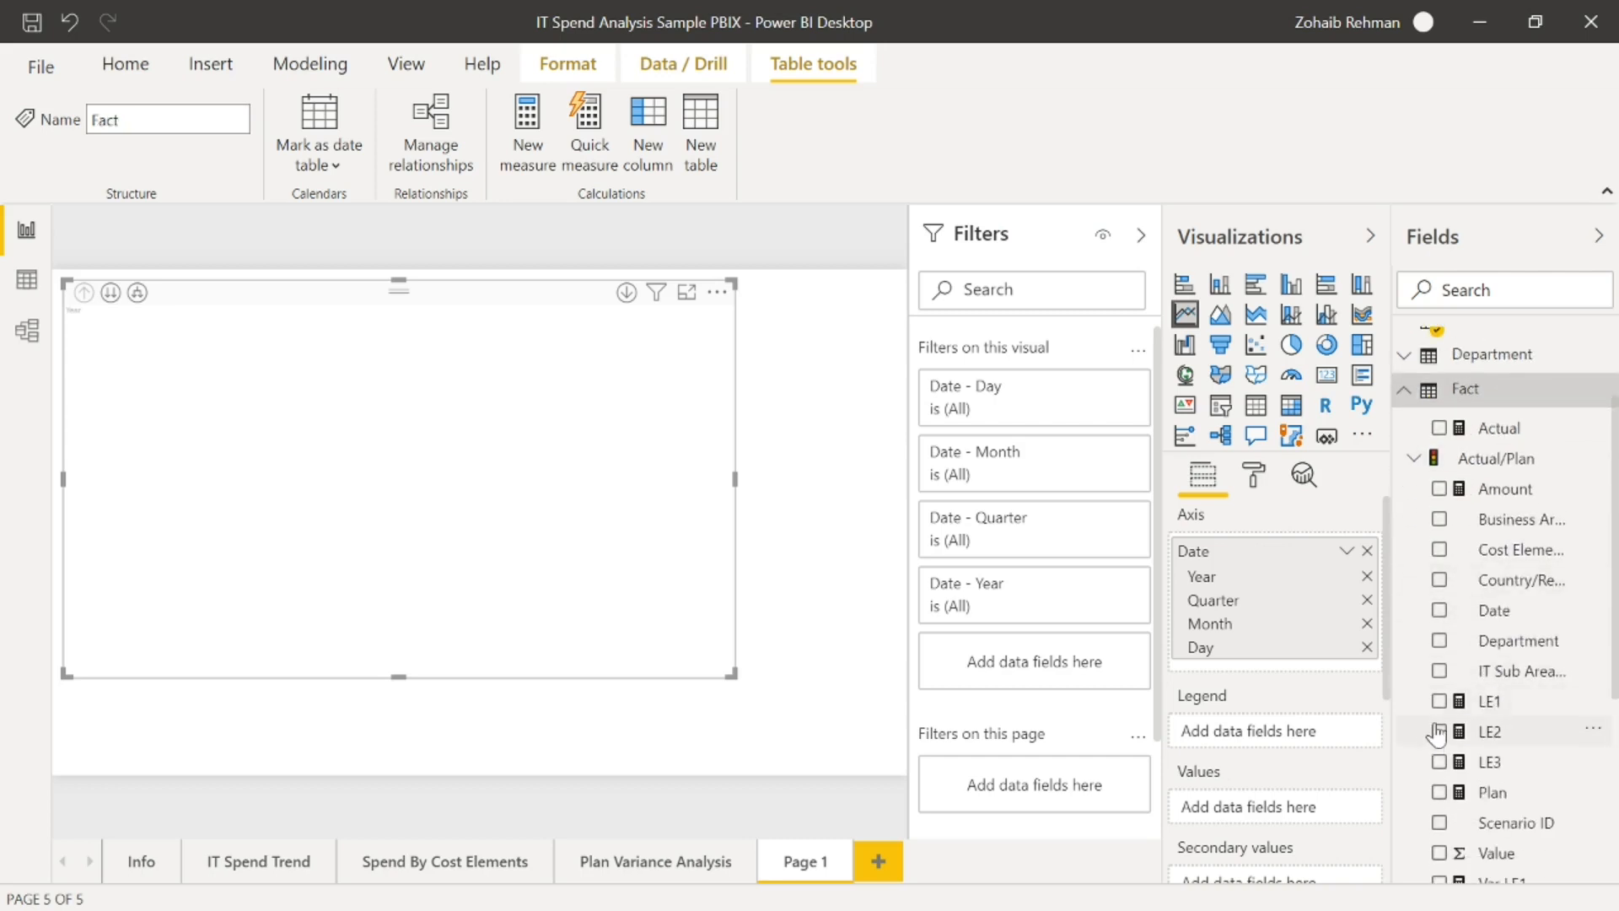
{"action": "scroll", "coordinate": [1468, 704], "scroll_direction": "down", "scroll_amount": 3}
{"action": "scroll", "coordinate": [1456, 704], "scroll_direction": "down", "scroll_amount": 3}
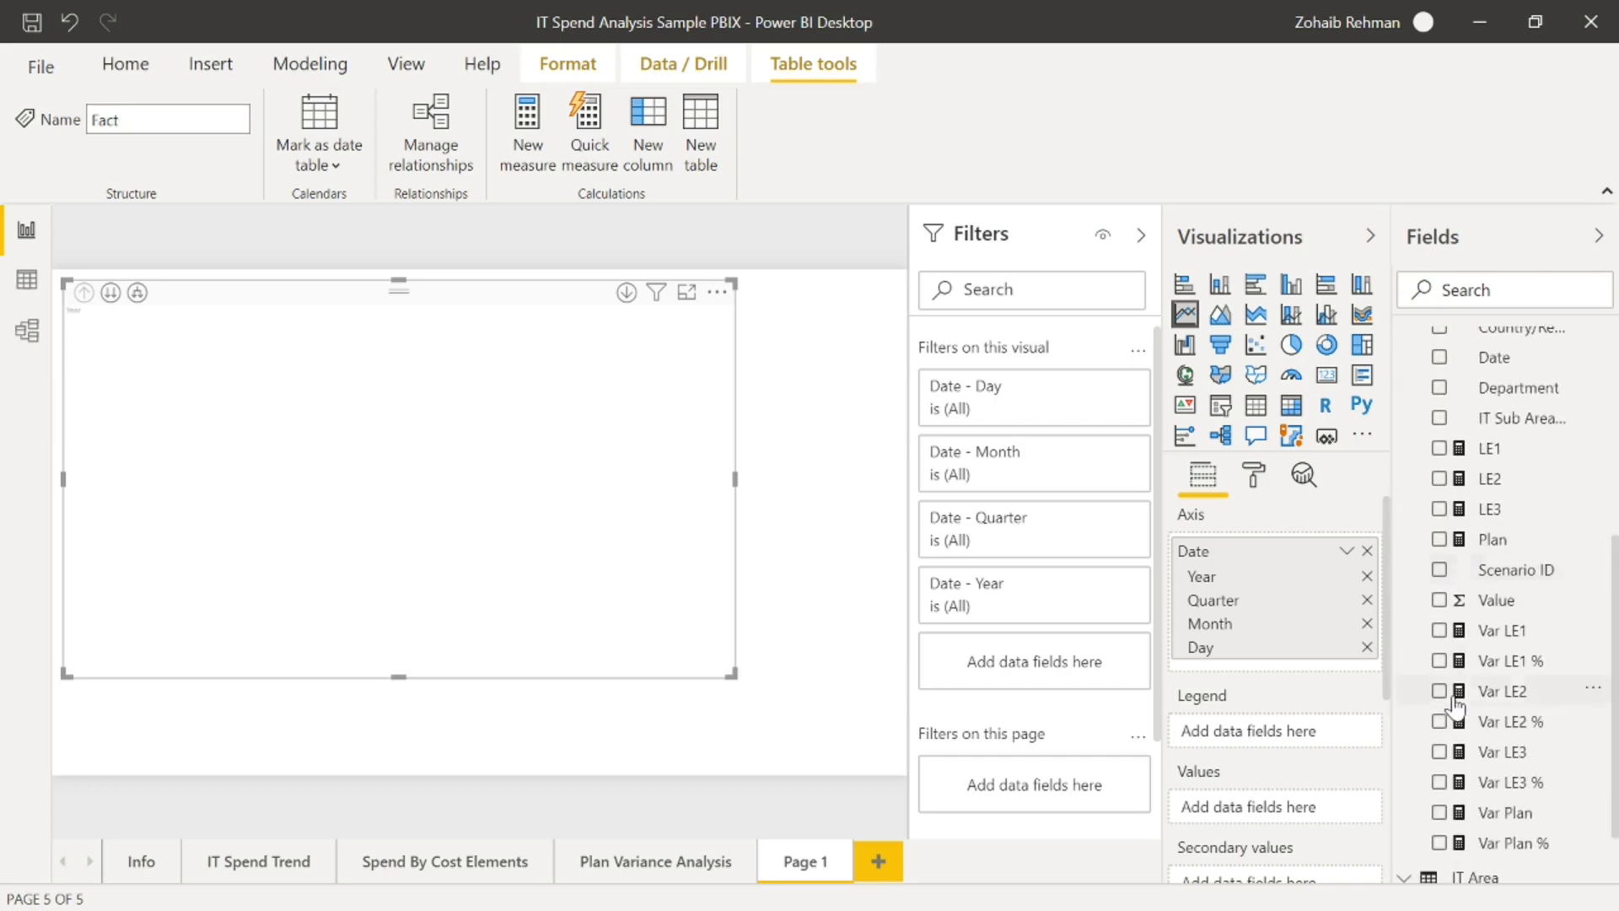
{"action": "left_click", "coordinate": [1439, 661]}
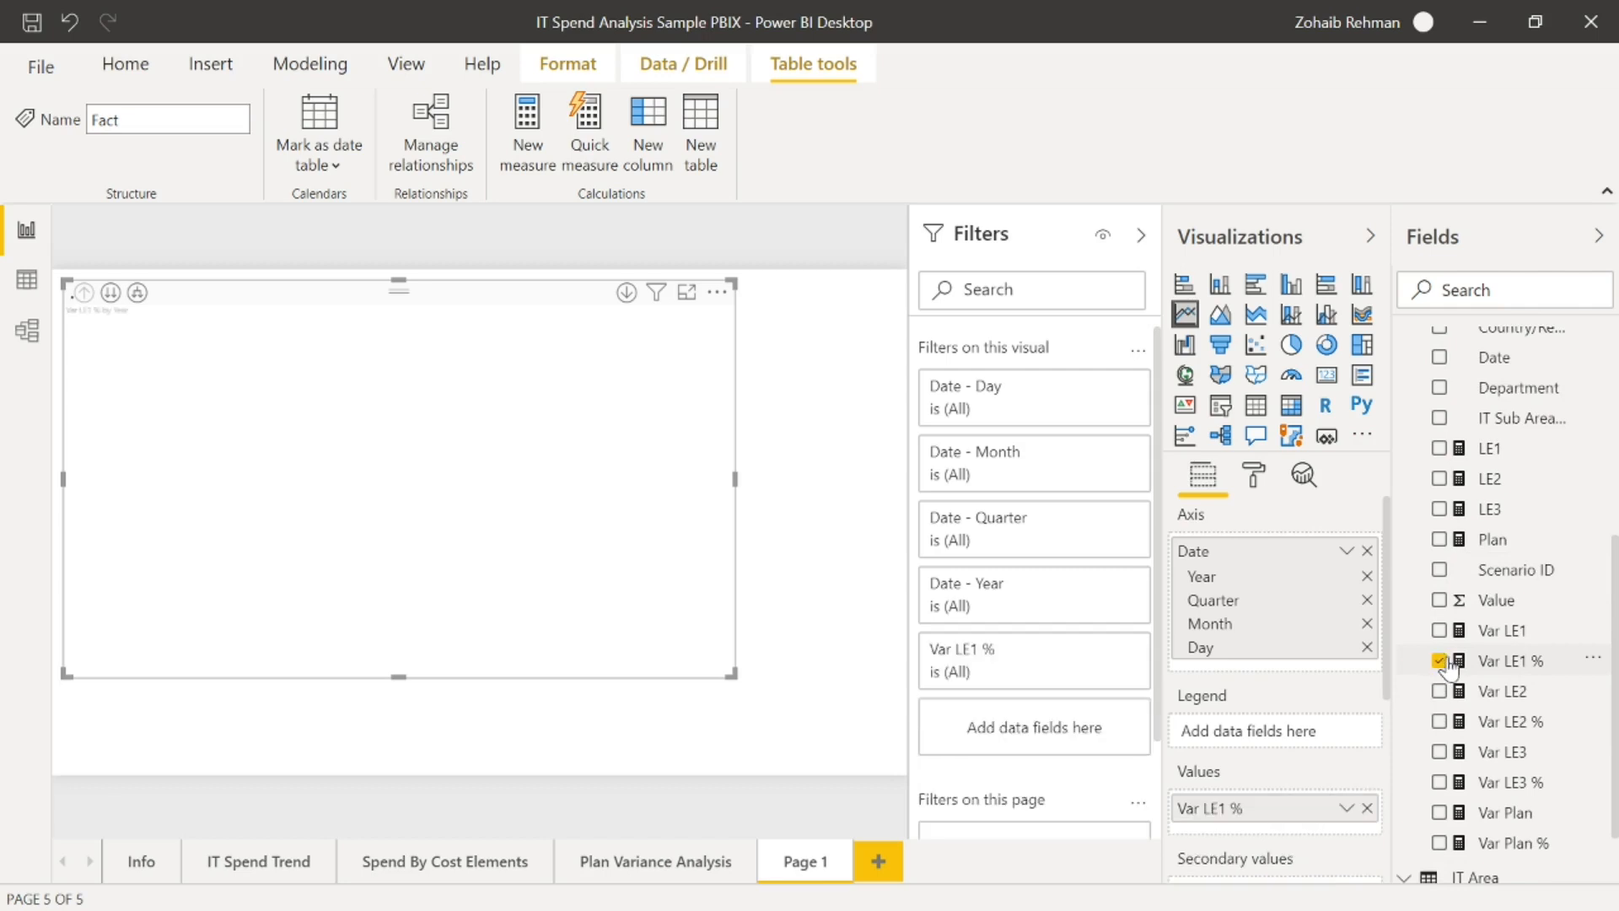
- Remove Day, Quarter and Year from the axis hierarchy, keeping Month, and show the chart's analytics options
{"action": "left_click", "coordinate": [1367, 647]}
{"action": "left_click", "coordinate": [1367, 600]}
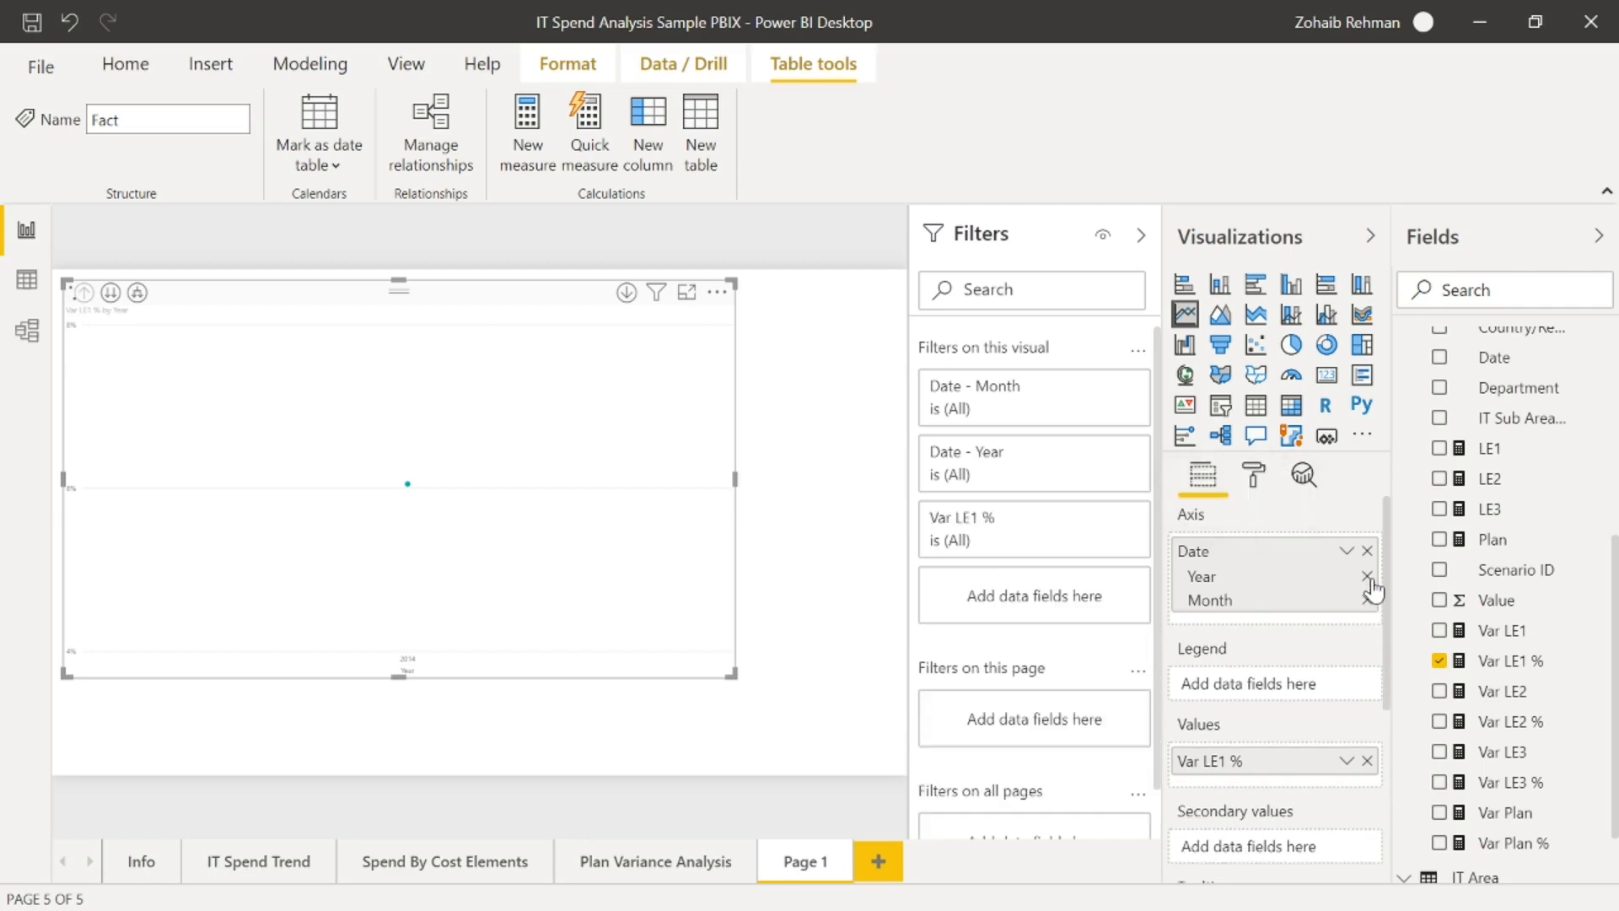
{"action": "left_click", "coordinate": [1367, 576]}
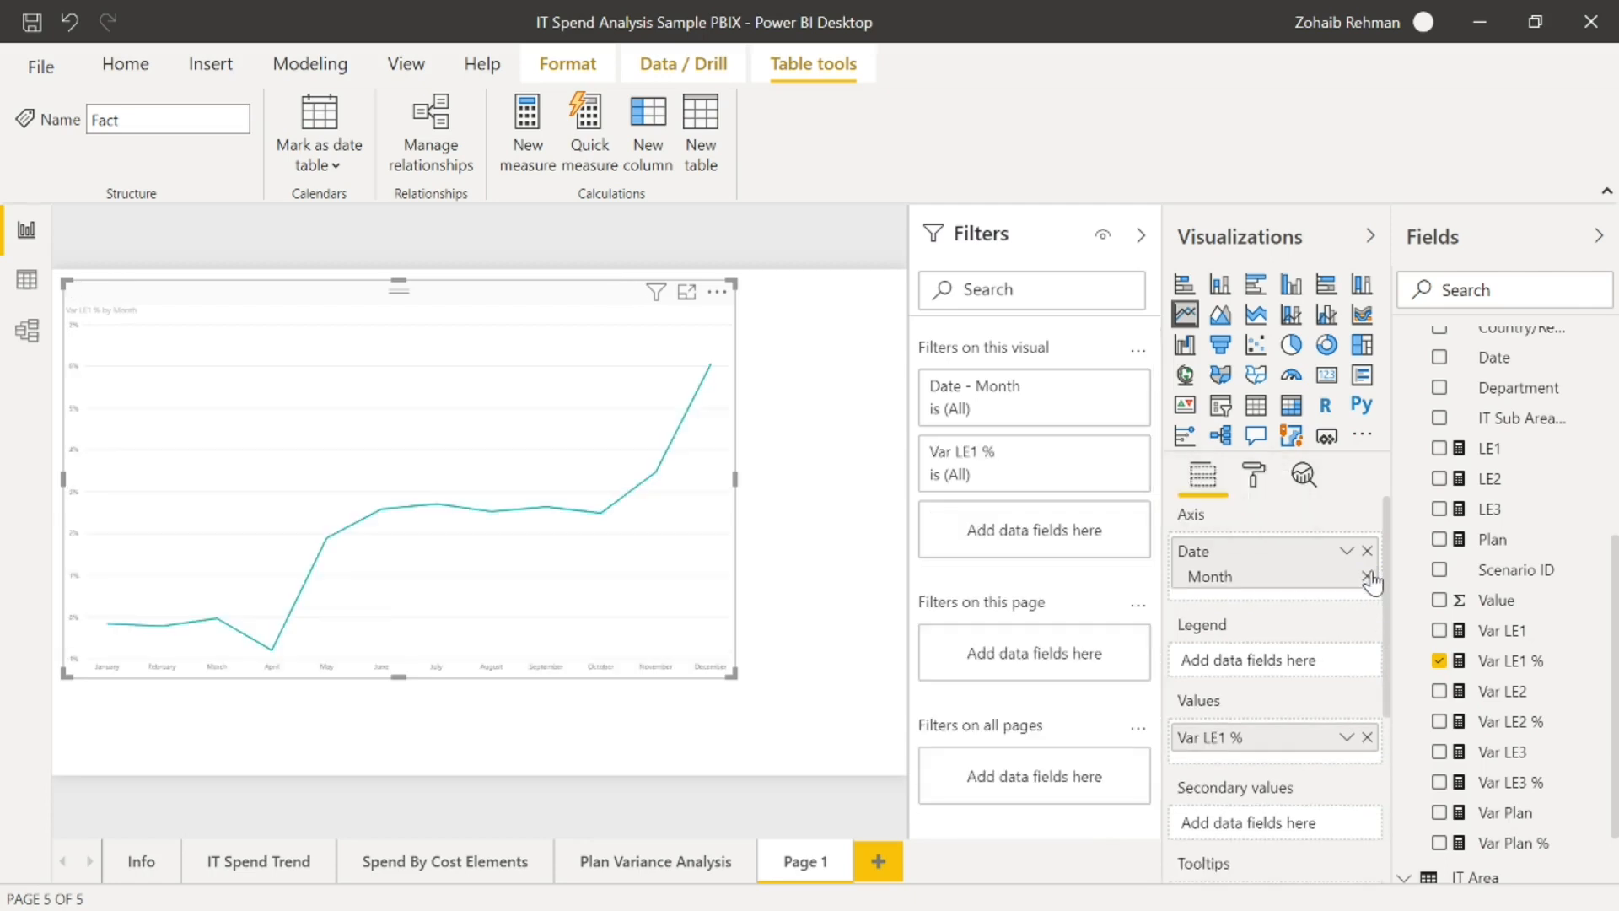
{"action": "mouse_move", "coordinate": [690, 607]}
{"action": "left_click", "coordinate": [1303, 477]}
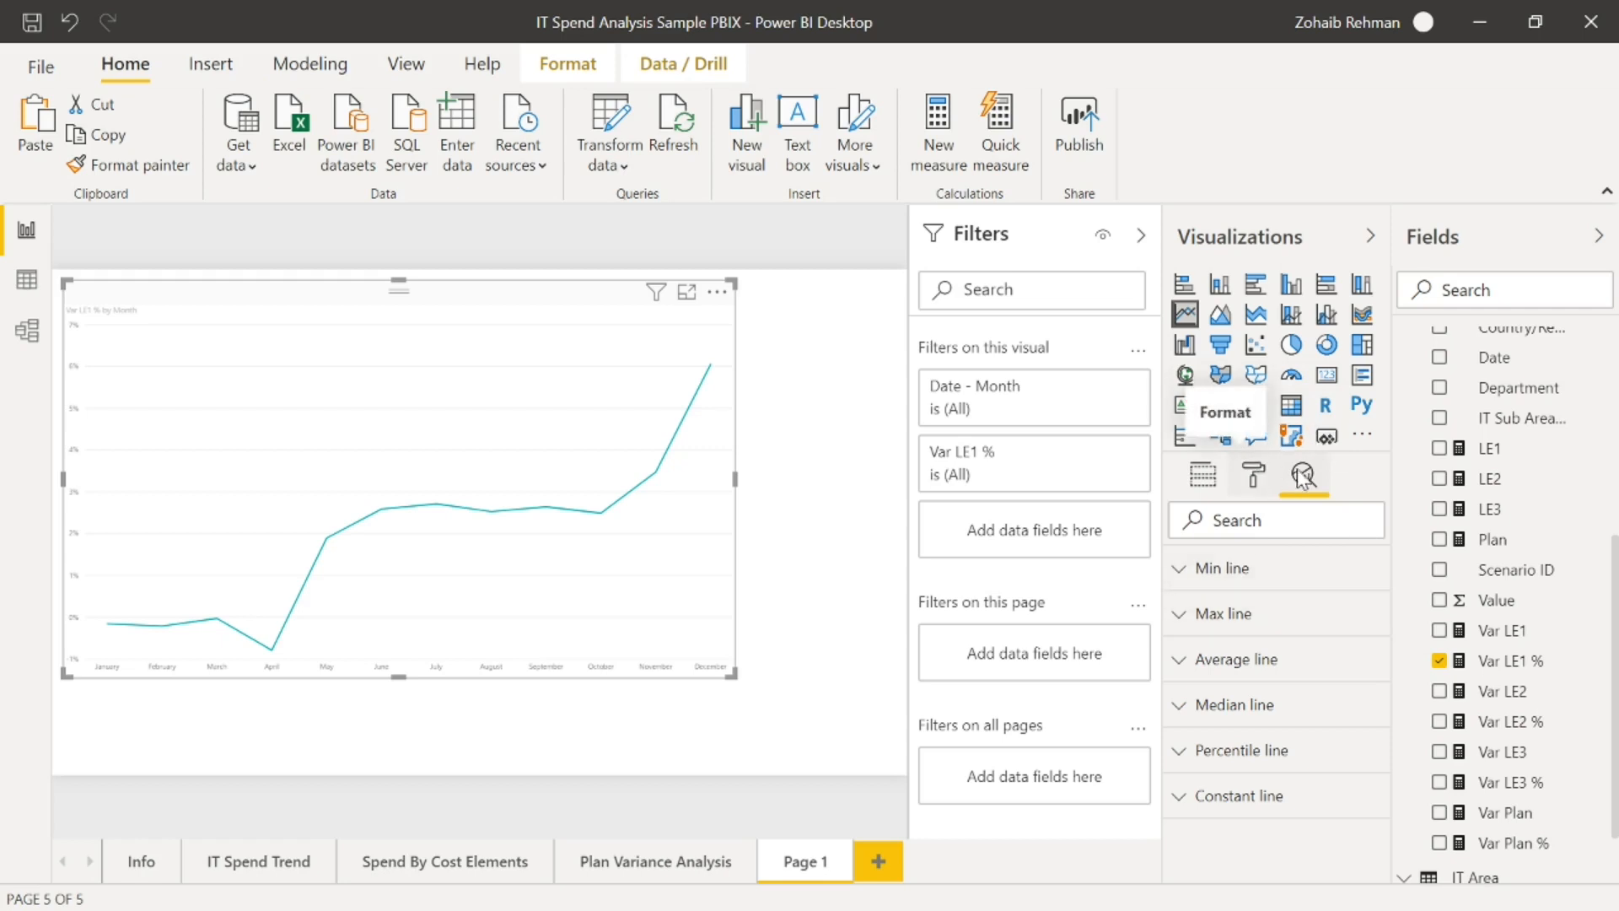
- Switch the line chart's axis from the Date hierarchy to the plain Date field
{"action": "left_click", "coordinate": [1204, 476]}
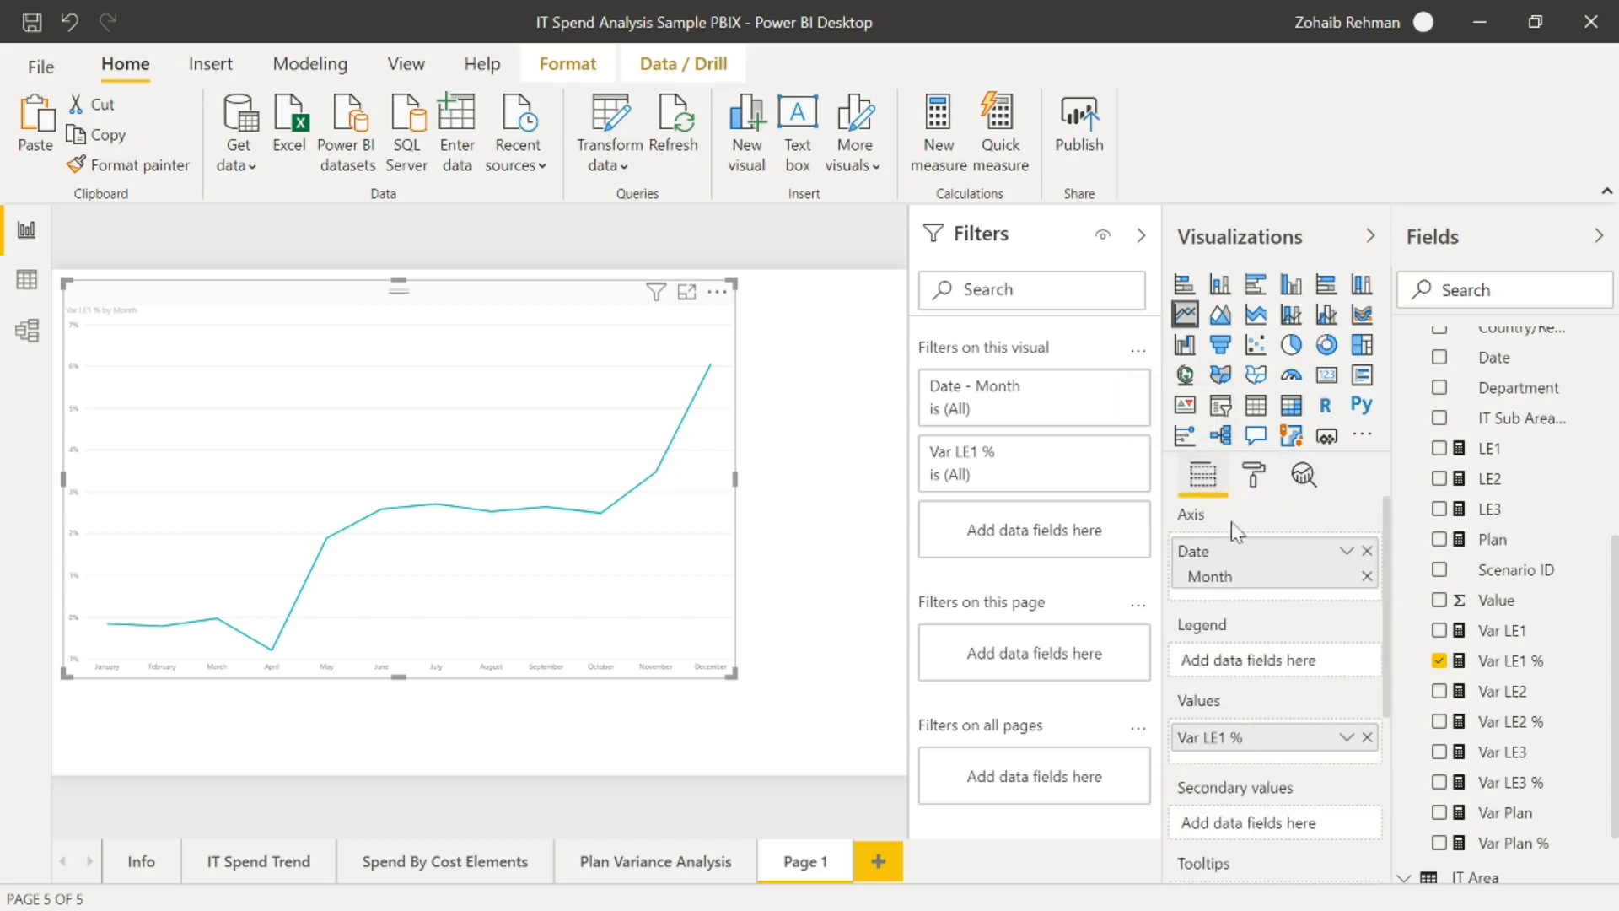
{"action": "left_click", "coordinate": [1346, 553]}
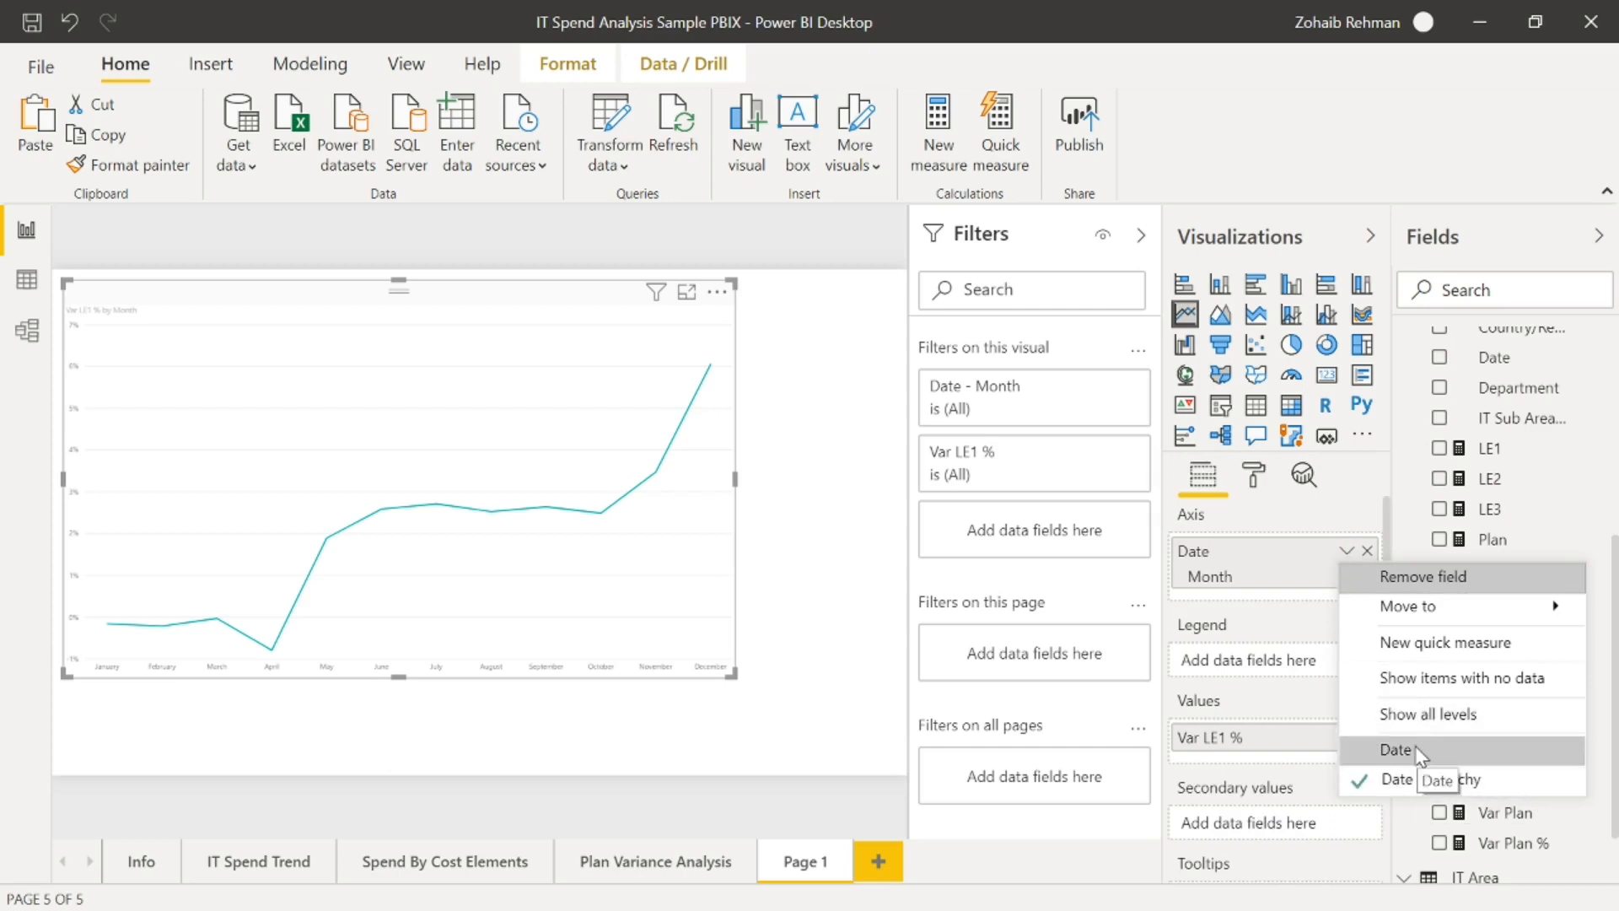
{"action": "left_click", "coordinate": [1418, 753]}
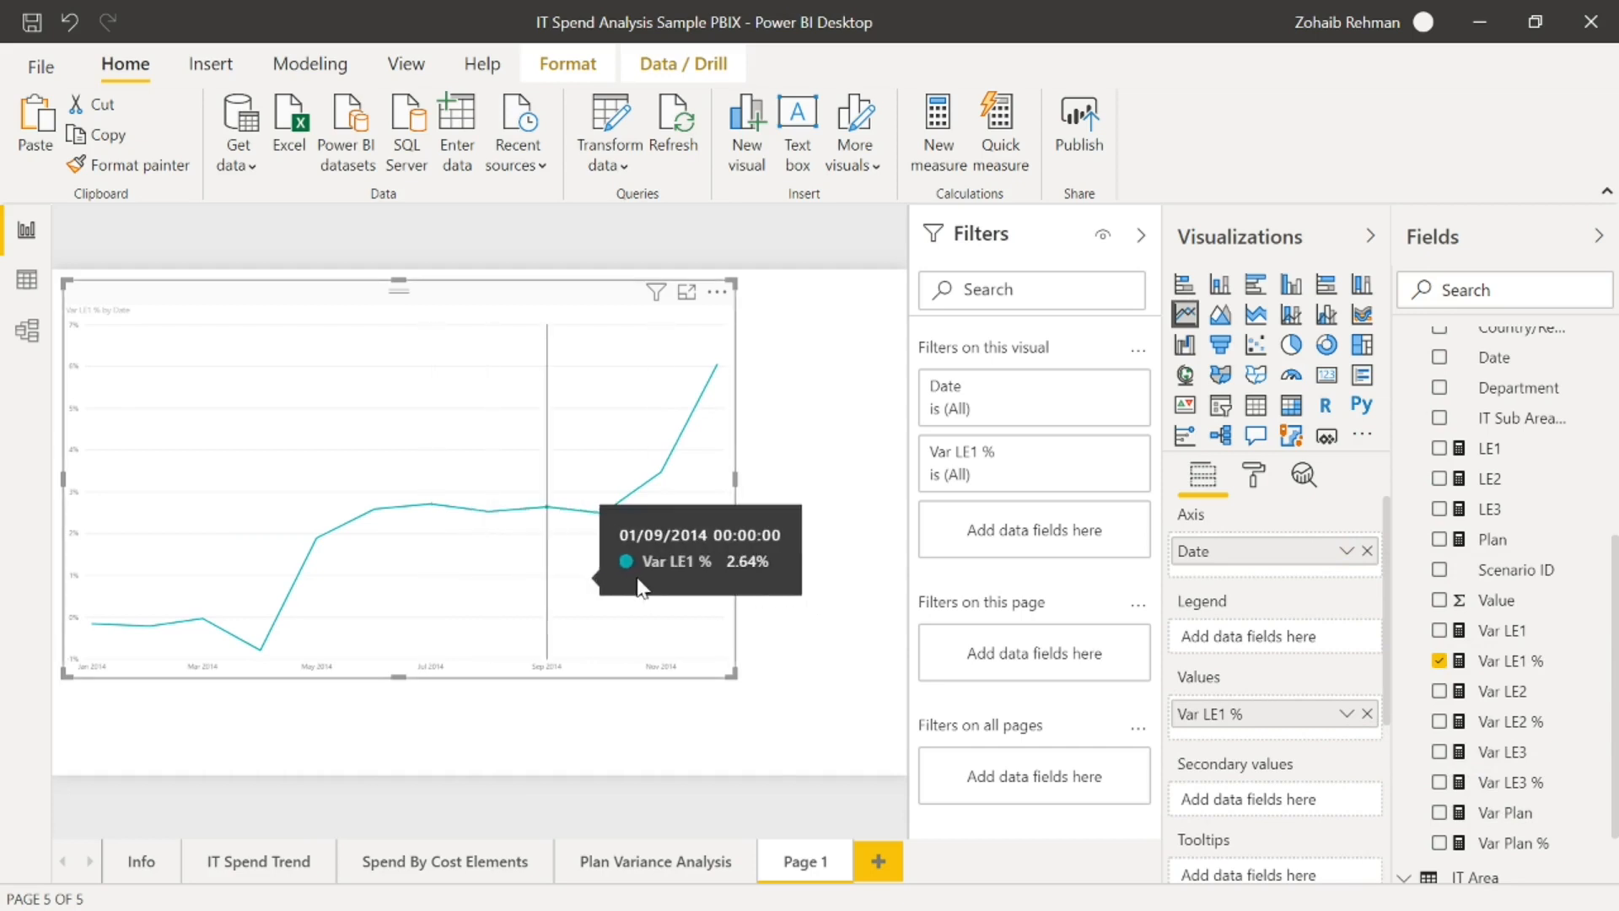
- Add a forecast to the line chart with the default length of 10 points
{"action": "left_click", "coordinate": [1304, 477]}
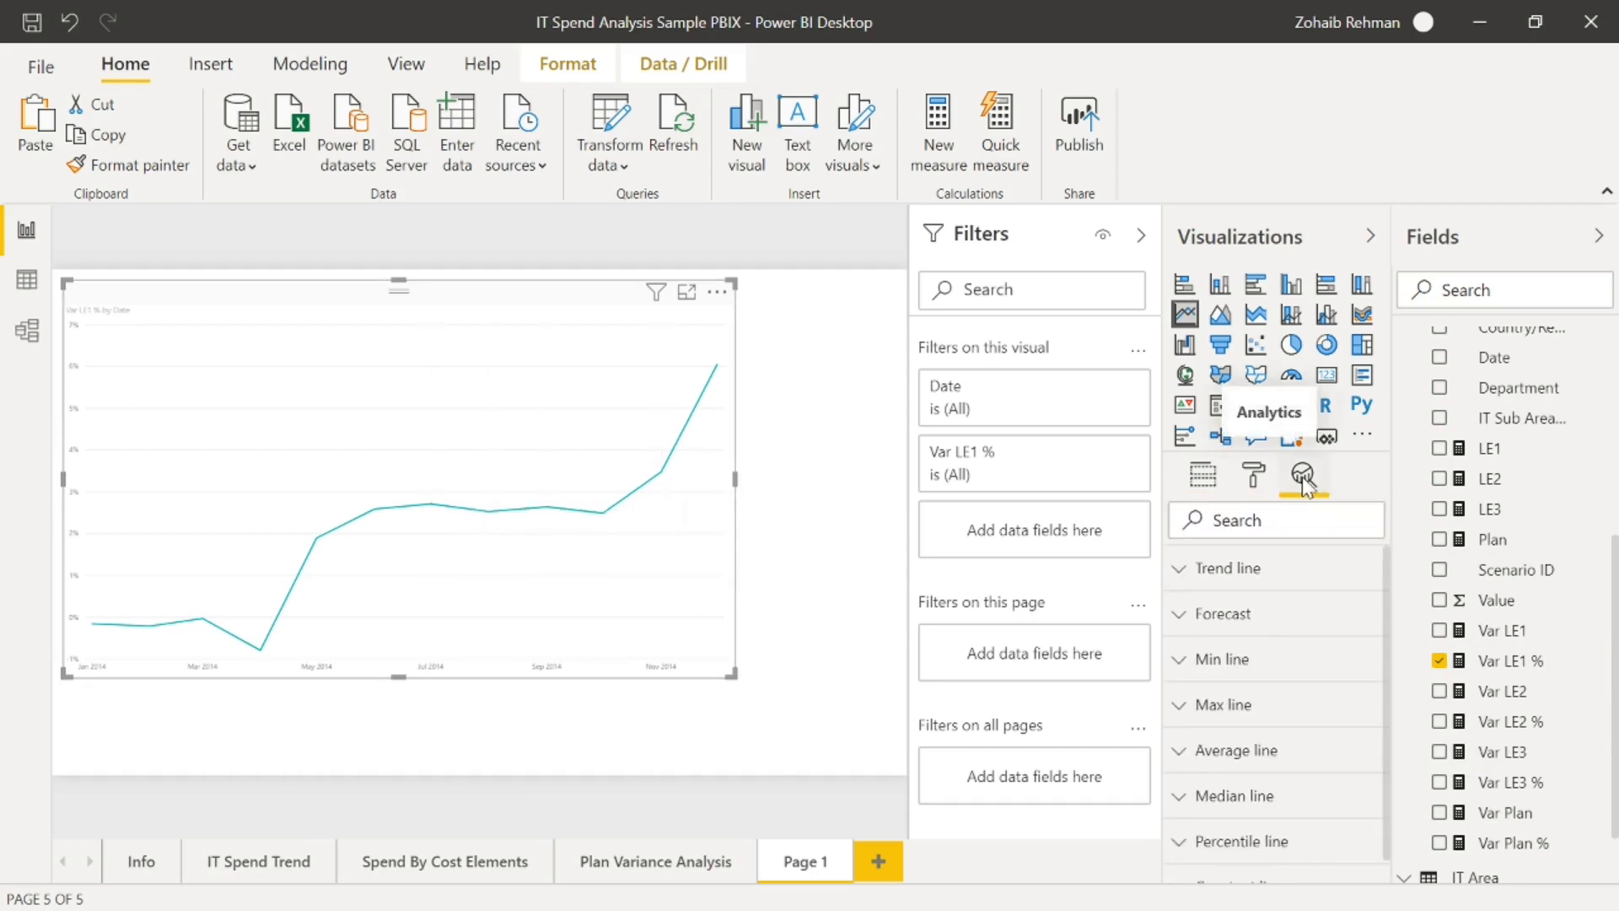
{"action": "left_click", "coordinate": [1187, 619]}
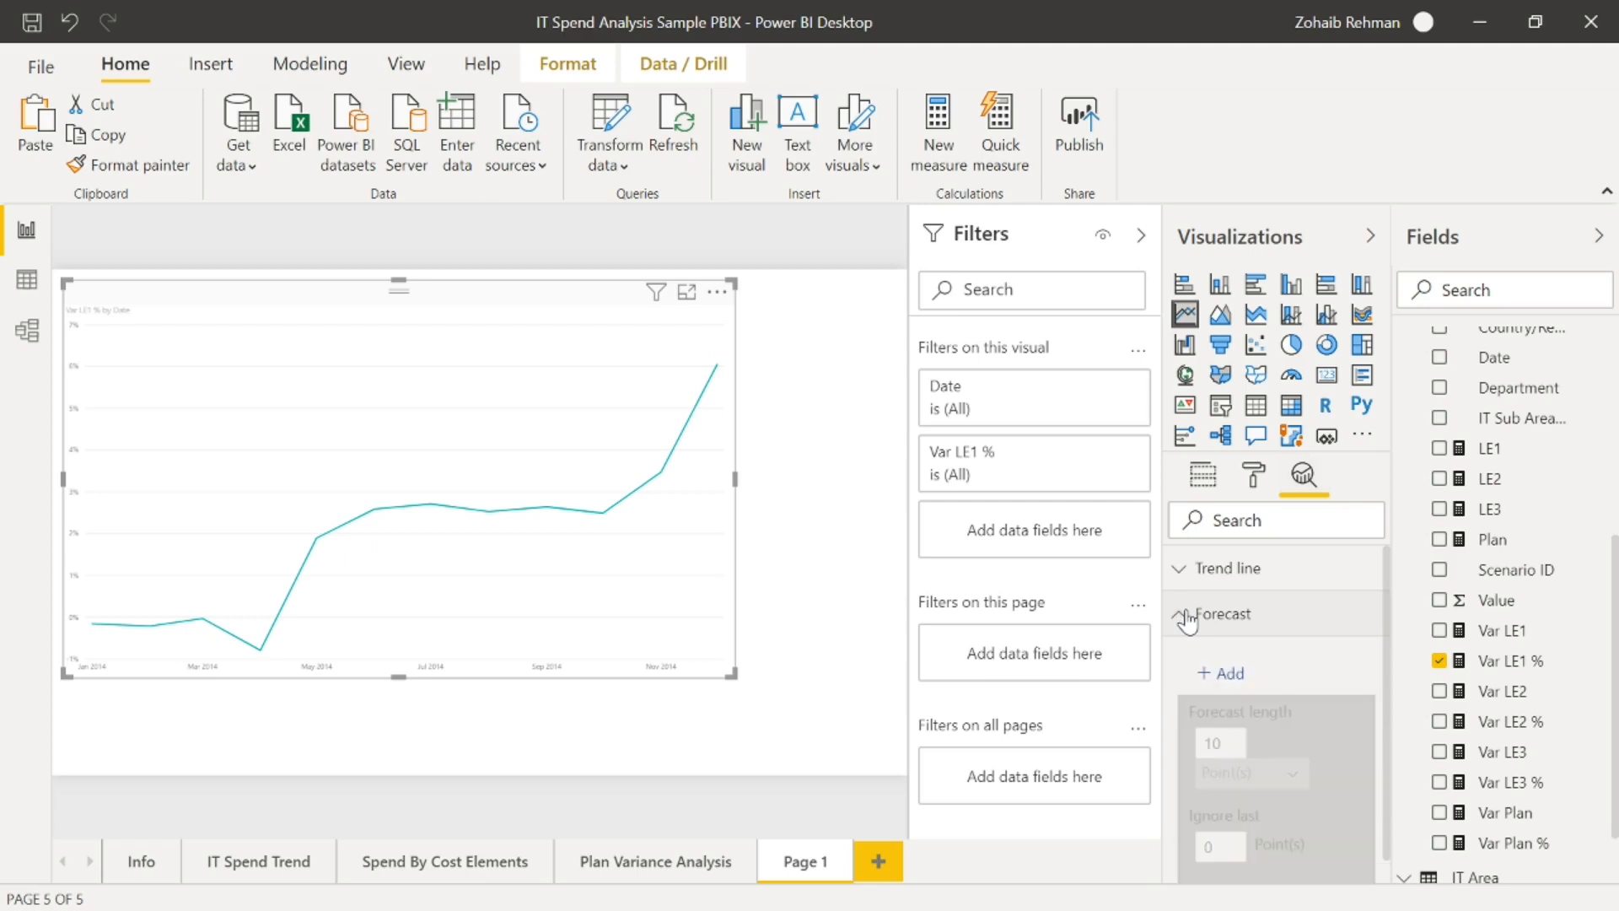
{"action": "left_click", "coordinate": [1227, 675]}
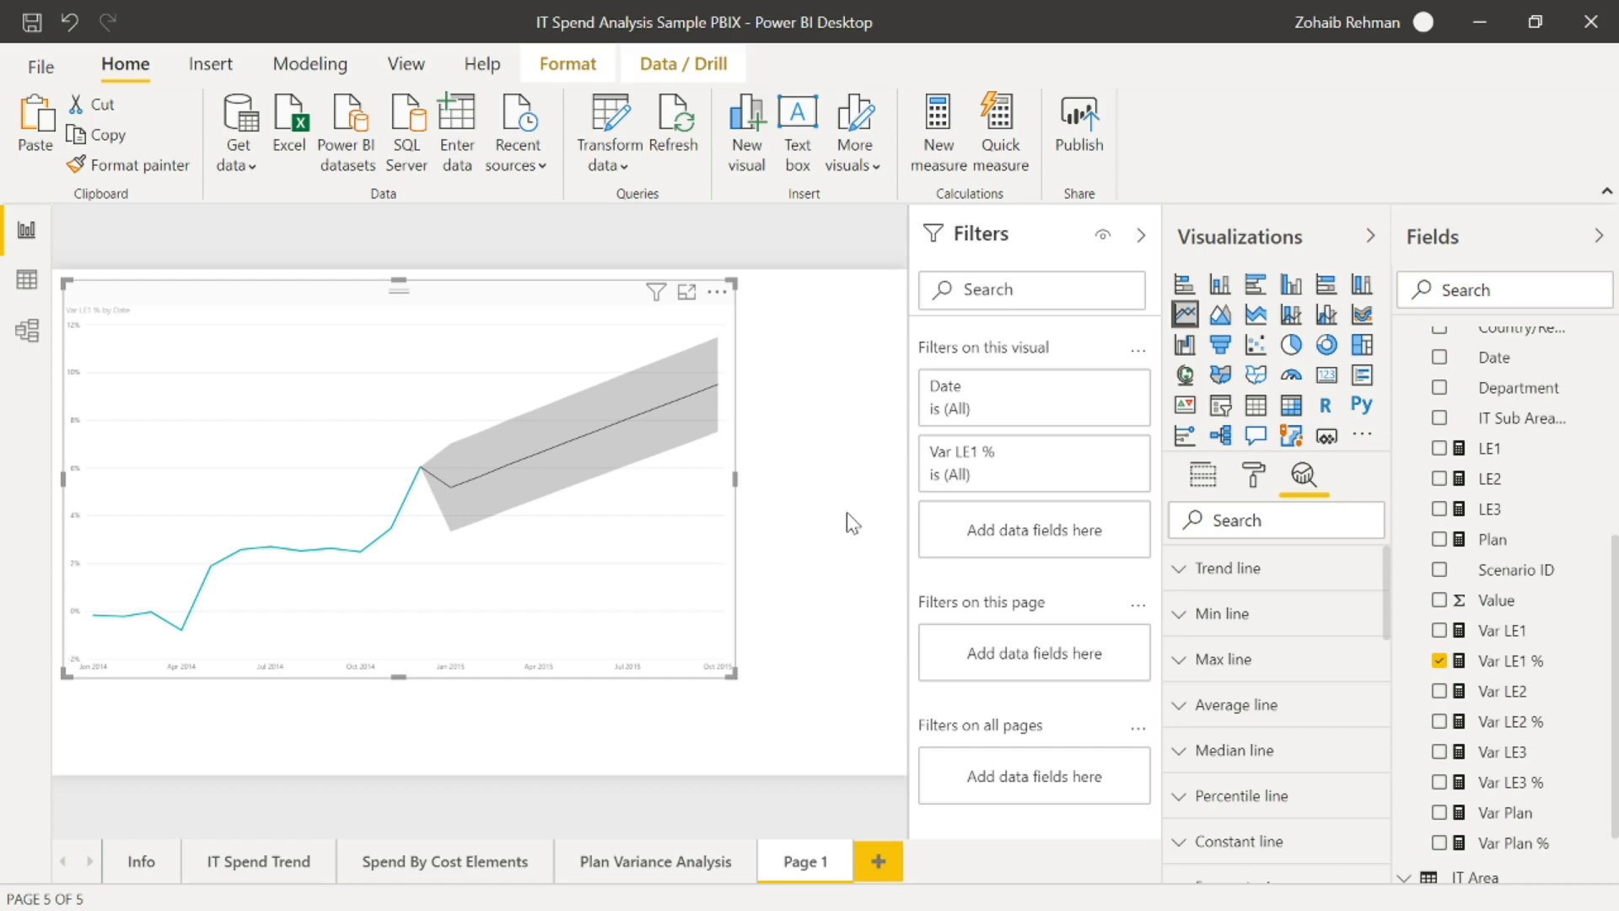
- Examine the format choices available for the Var LE1 % measure, leaving its current format in place
{"action": "left_click", "coordinate": [1516, 668]}
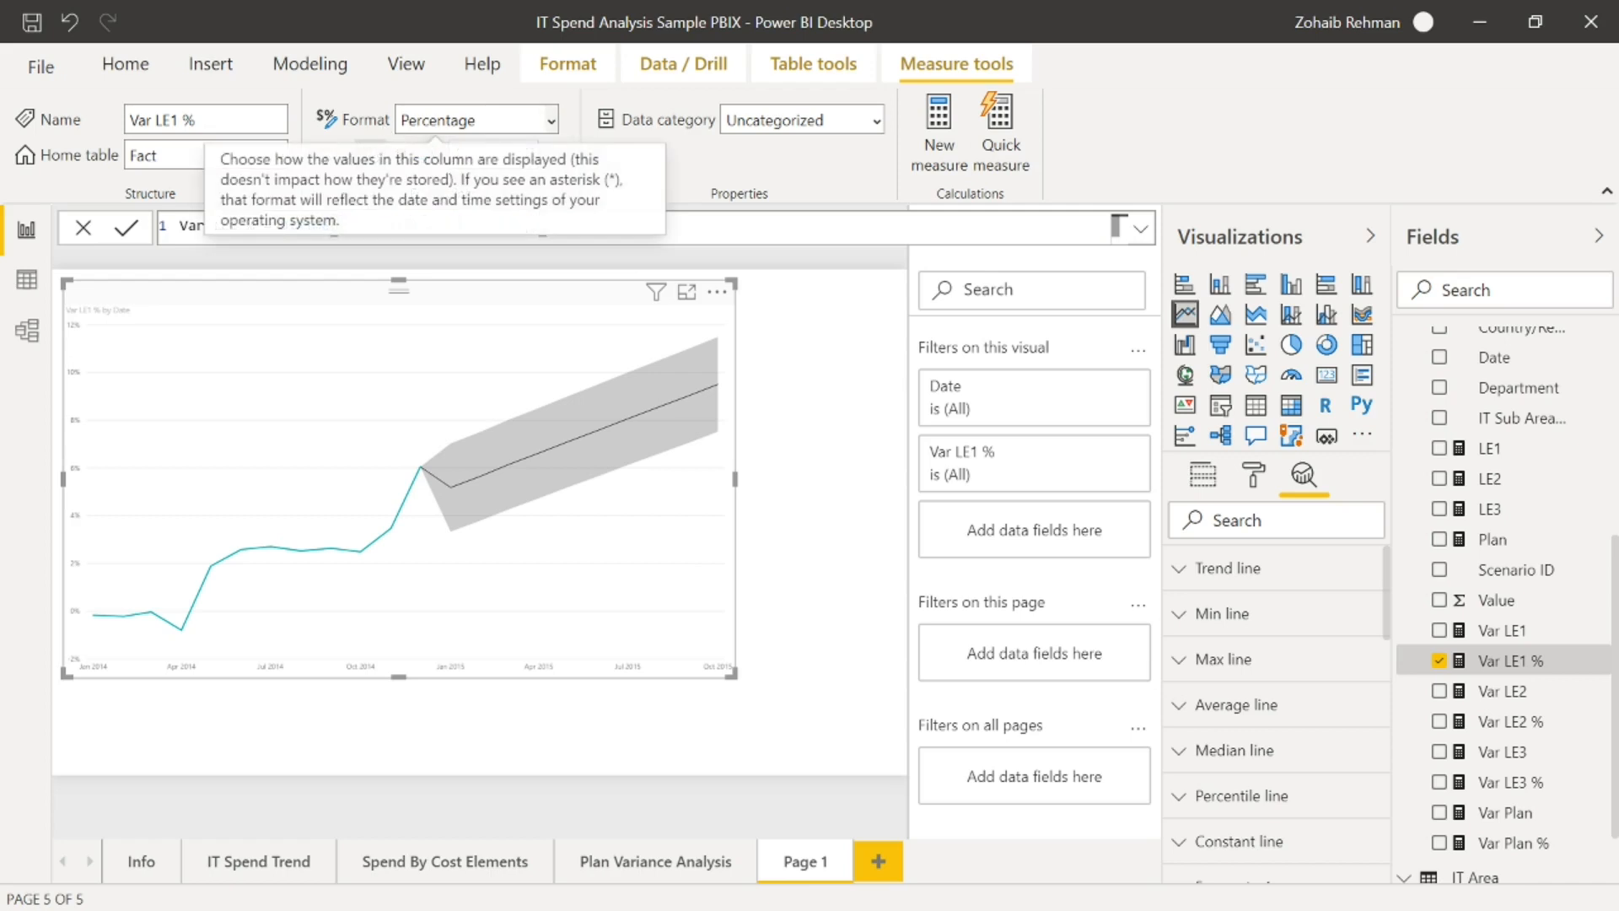
{"action": "left_click", "coordinate": [553, 121]}
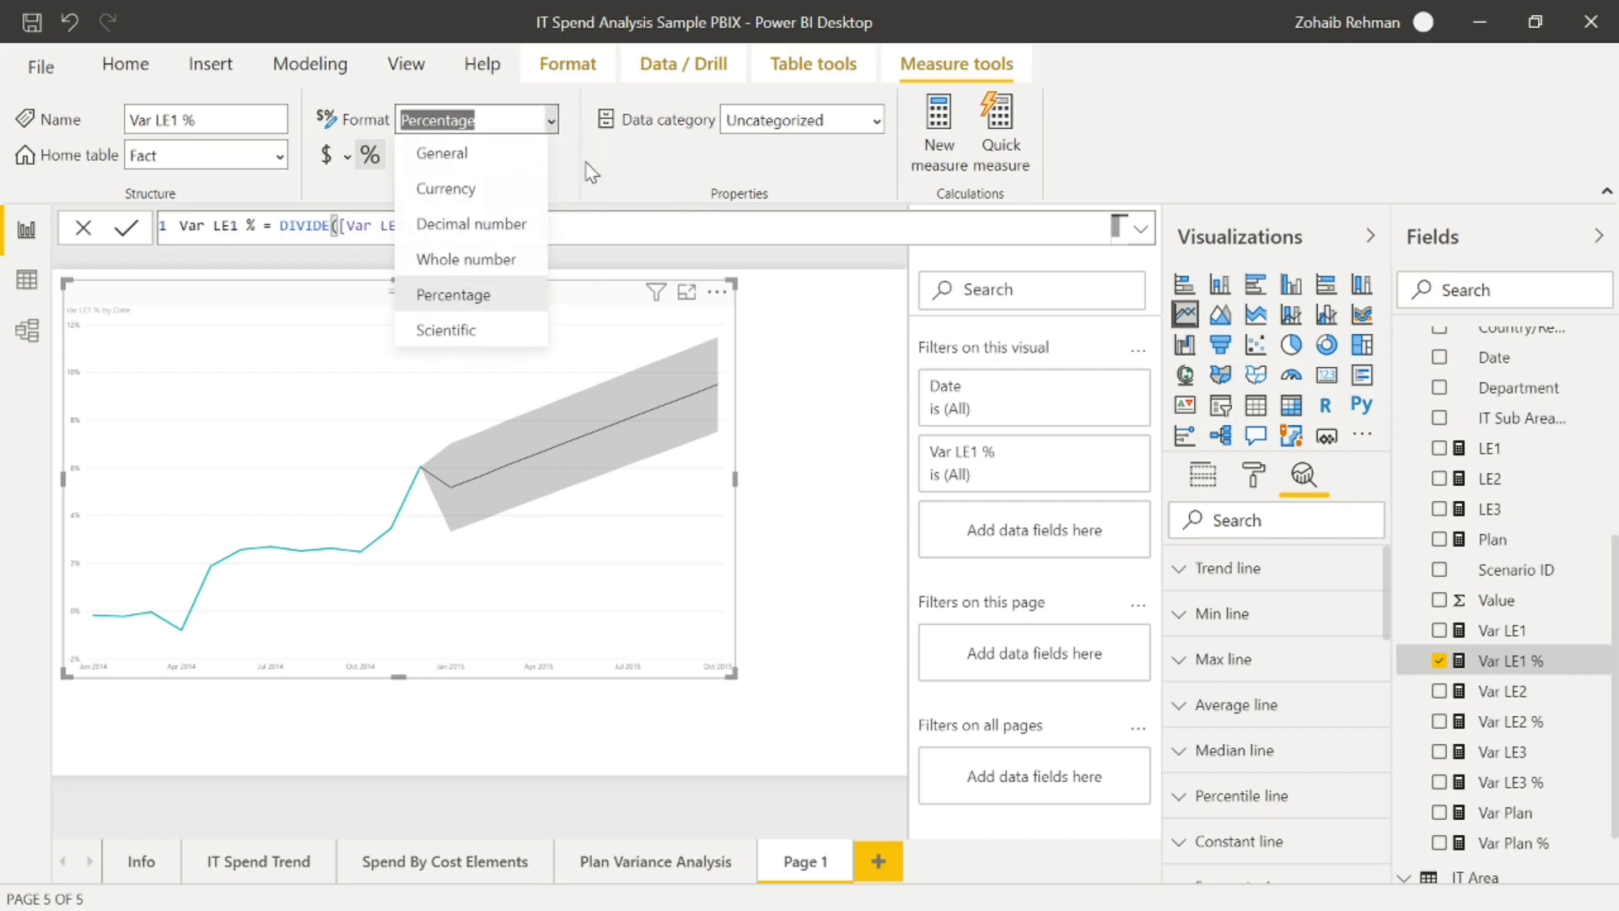
{"action": "left_click", "coordinate": [595, 148]}
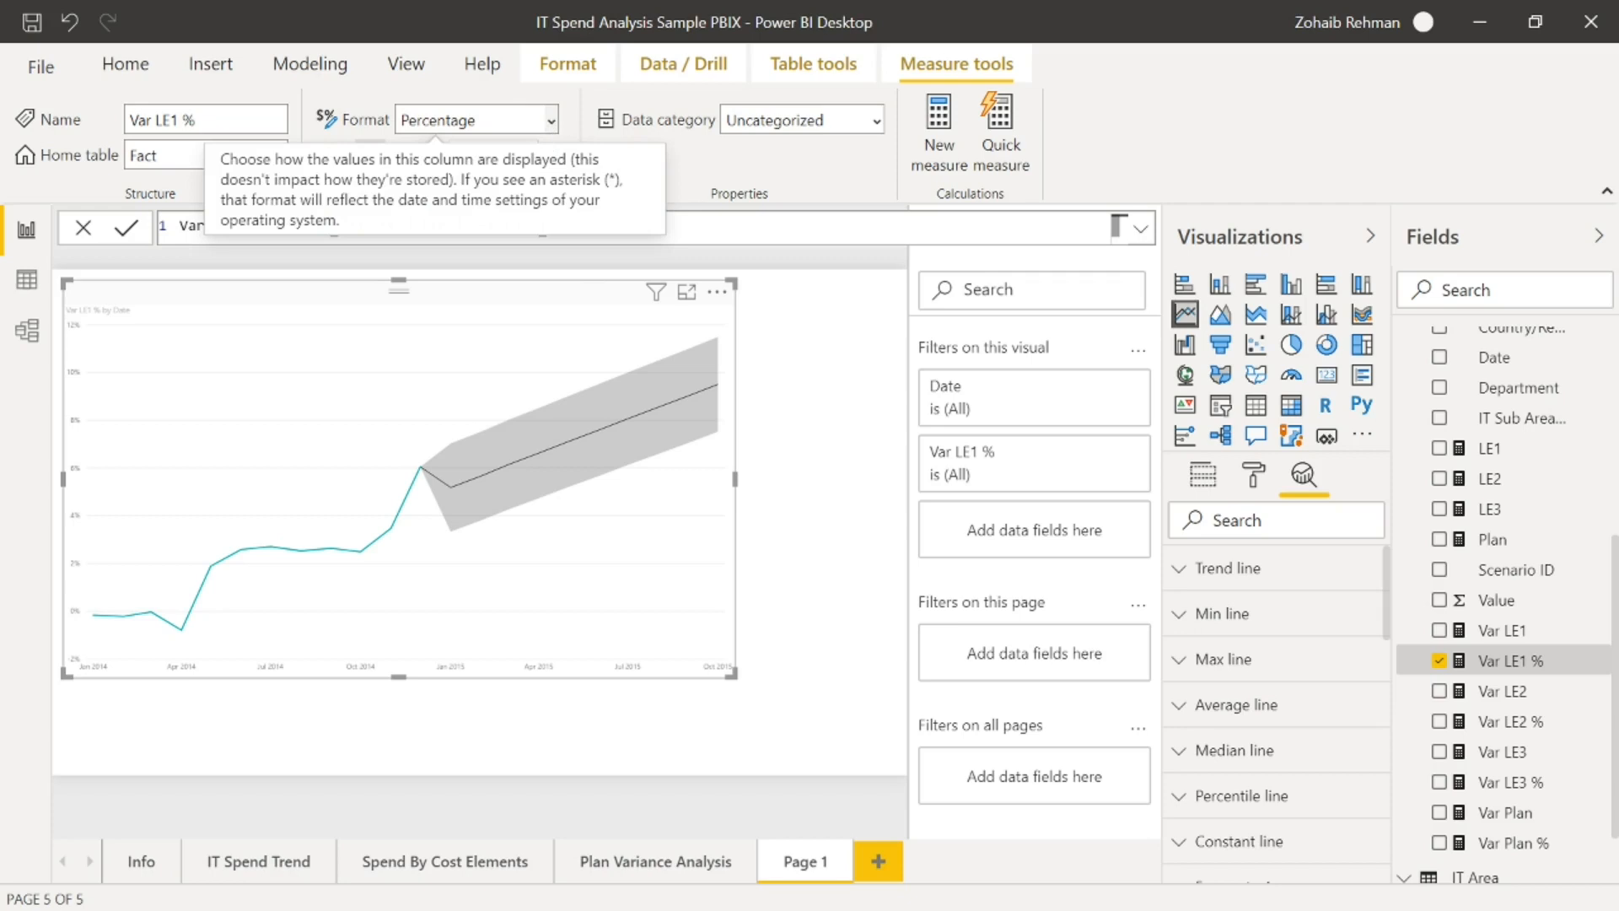
- Replace Date with the Date table's Month column on the chart's axis and check the analytics options offered
{"action": "scroll", "coordinate": [1488, 518], "scroll_direction": "up", "scroll_amount": 5}
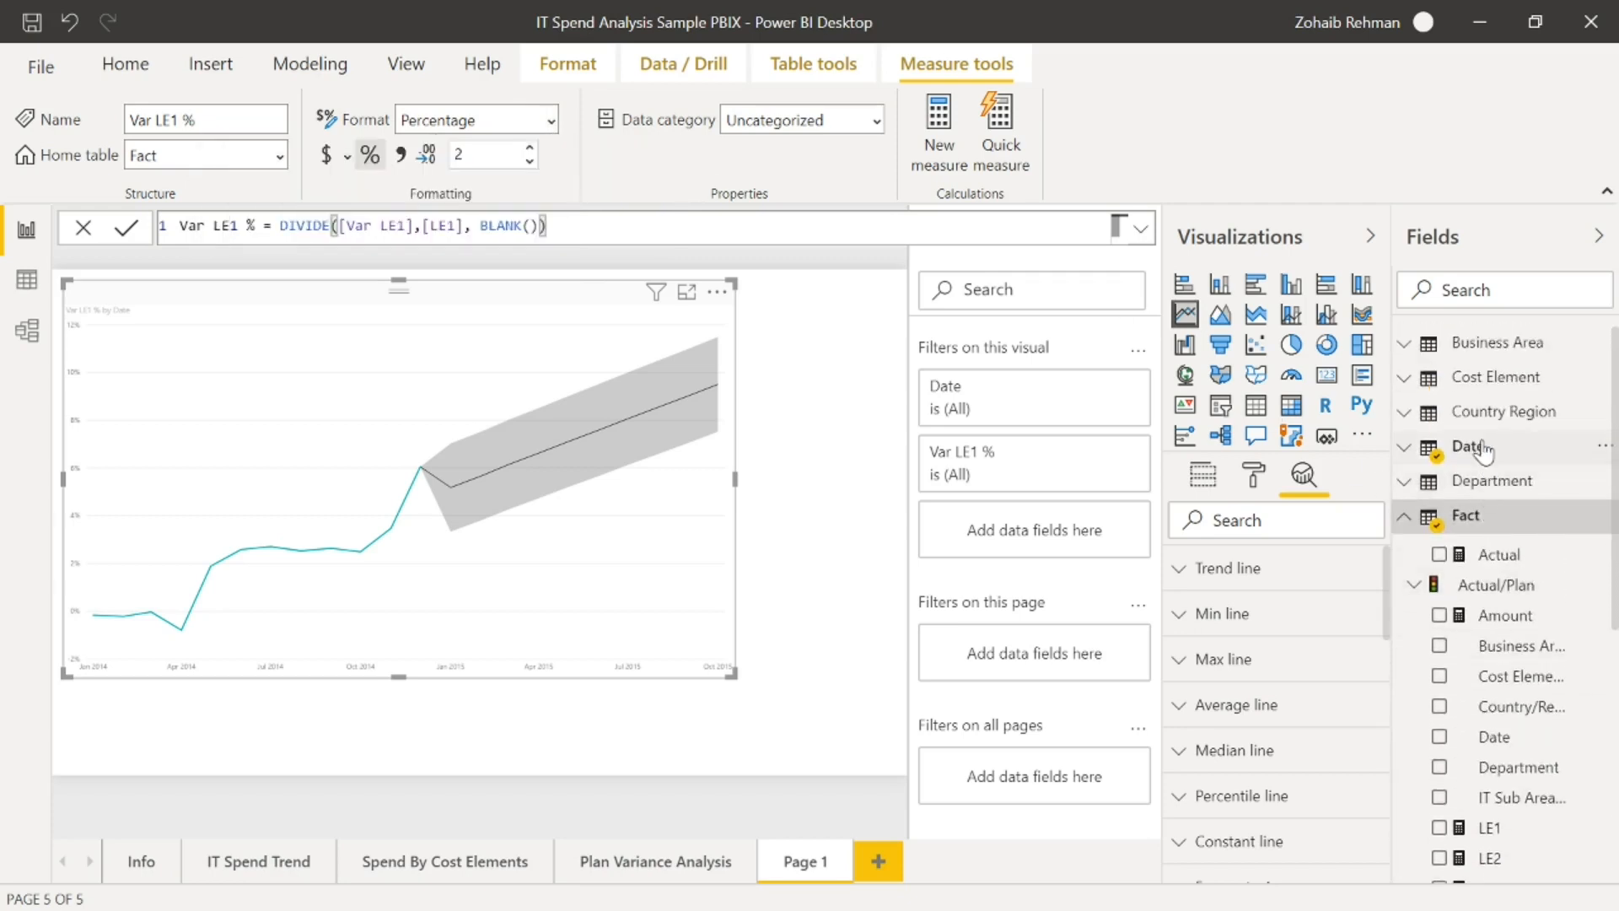
{"action": "left_click", "coordinate": [1482, 452]}
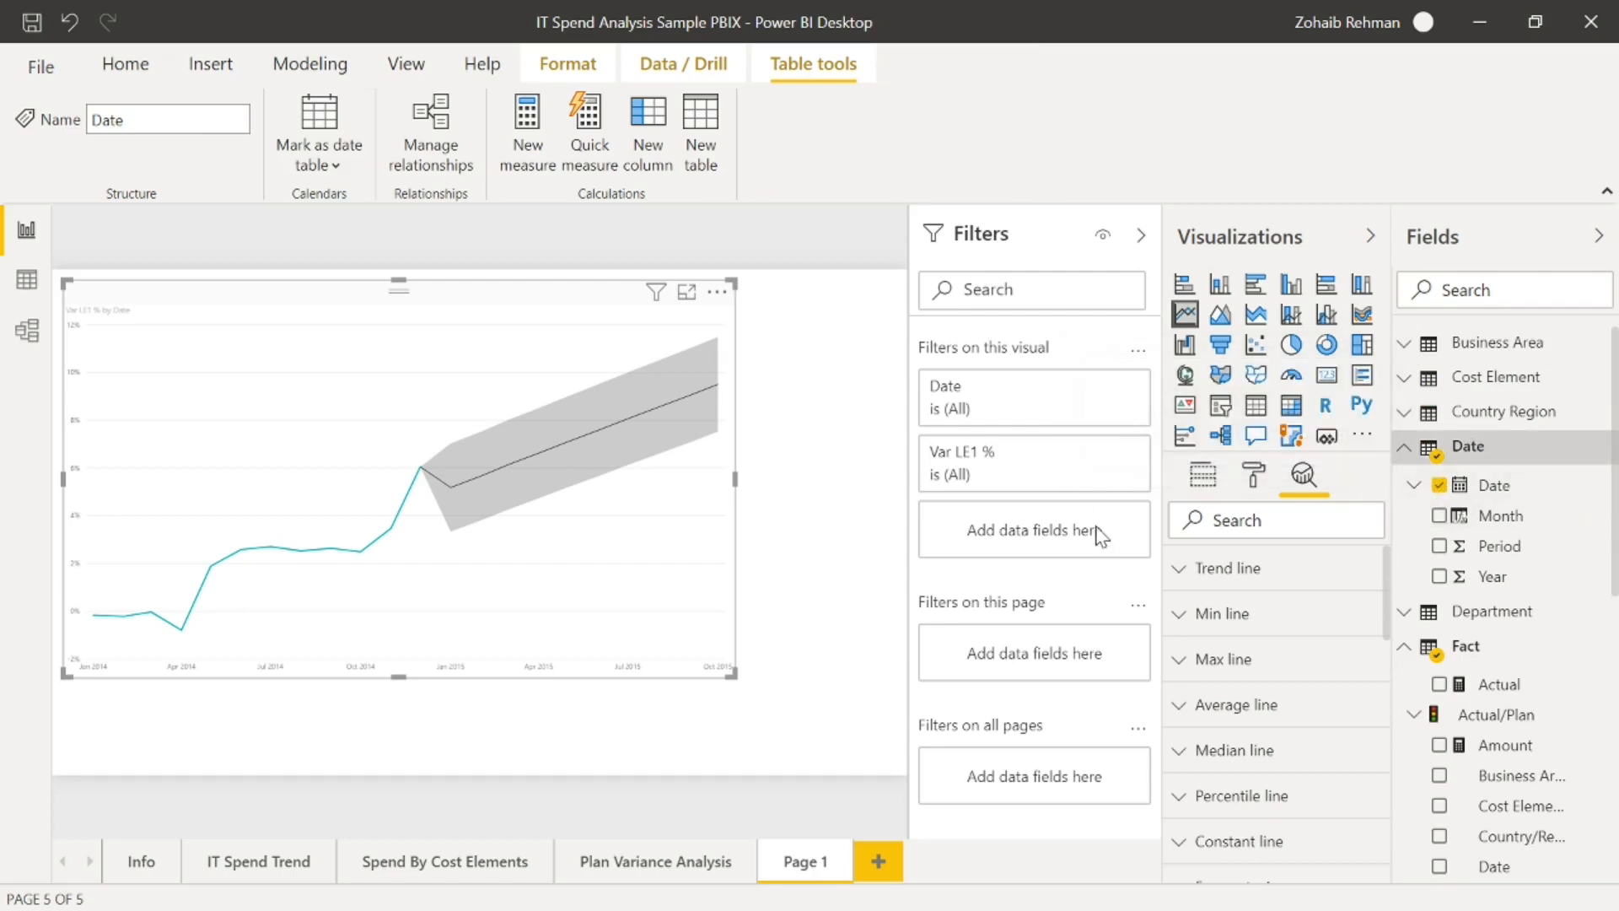
{"action": "left_click", "coordinate": [1440, 487]}
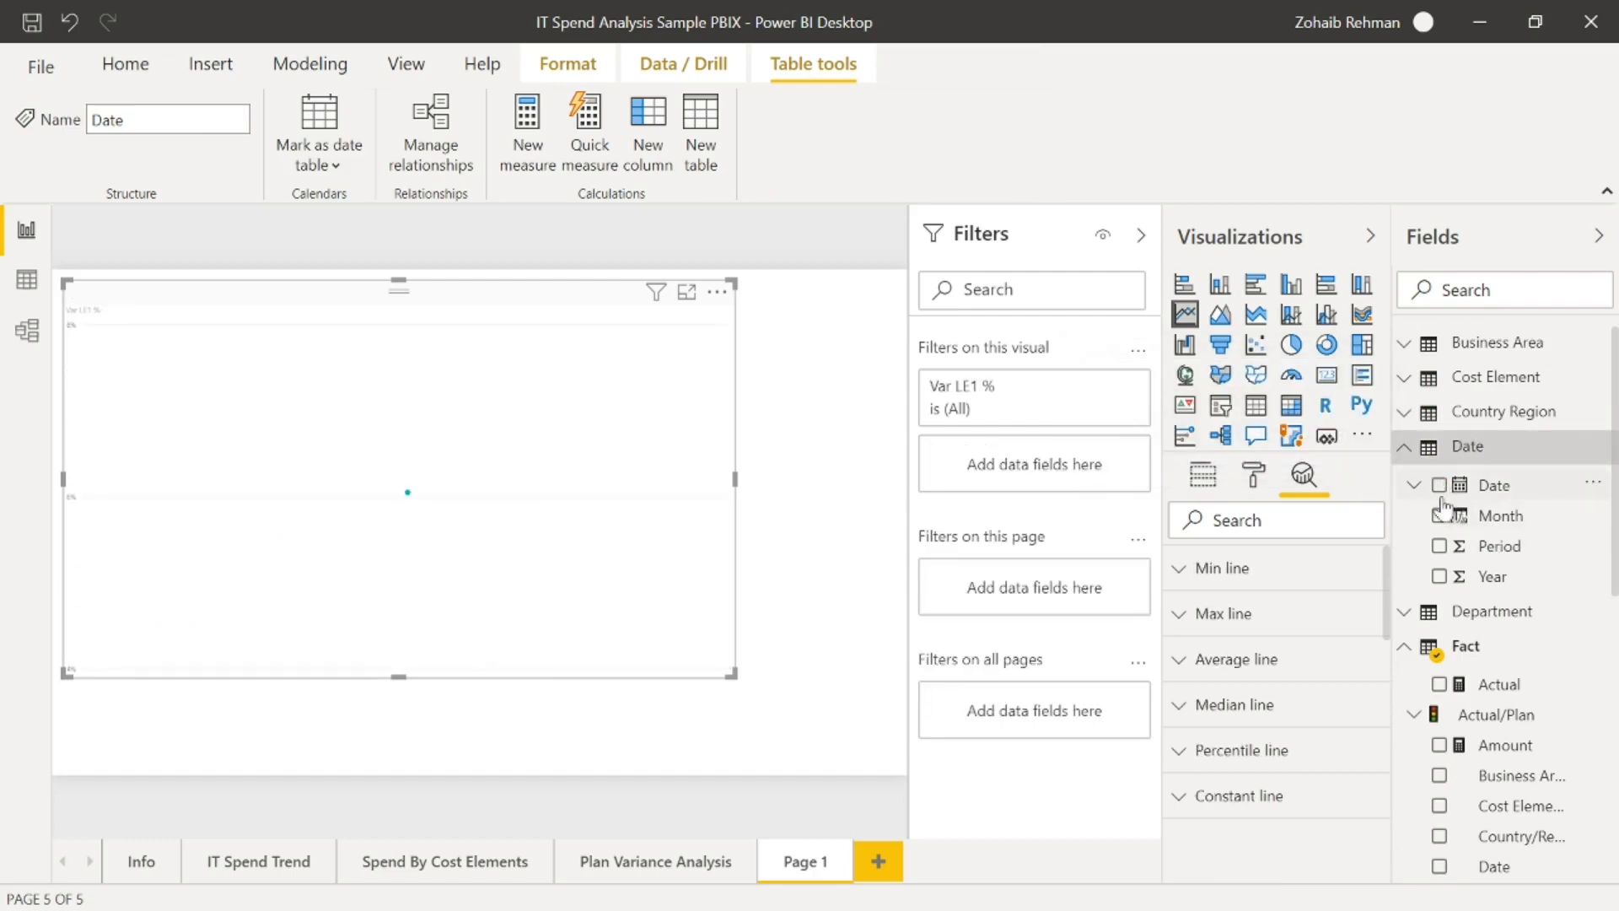
{"action": "left_click", "coordinate": [1439, 515]}
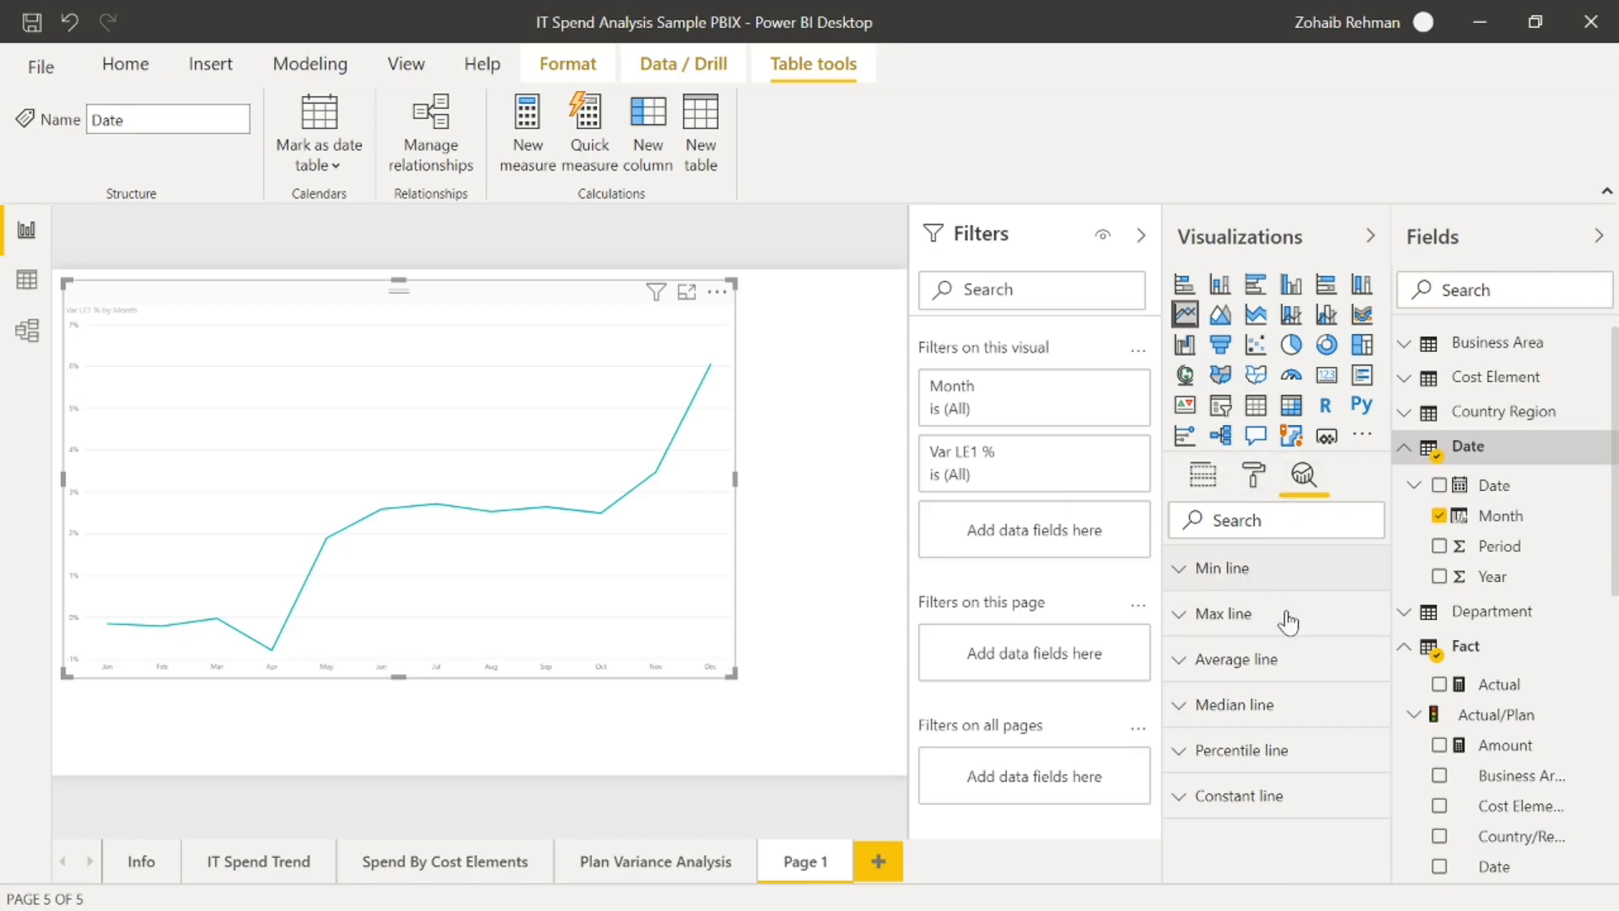
{"action": "left_click", "coordinate": [1202, 480]}
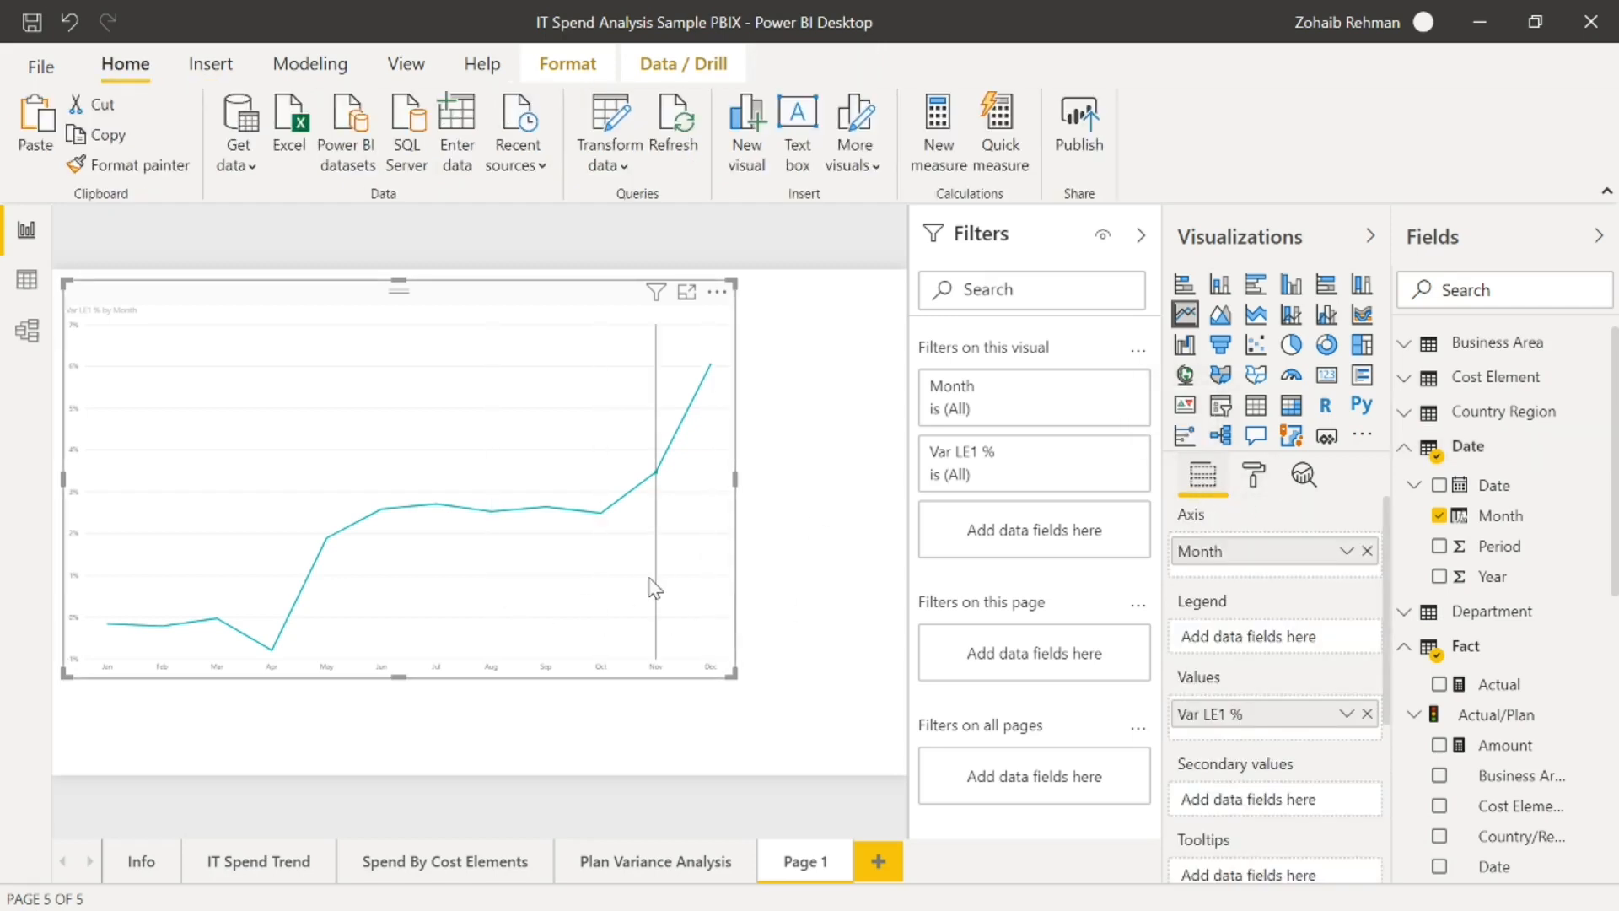
{"action": "left_click", "coordinate": [1304, 474]}
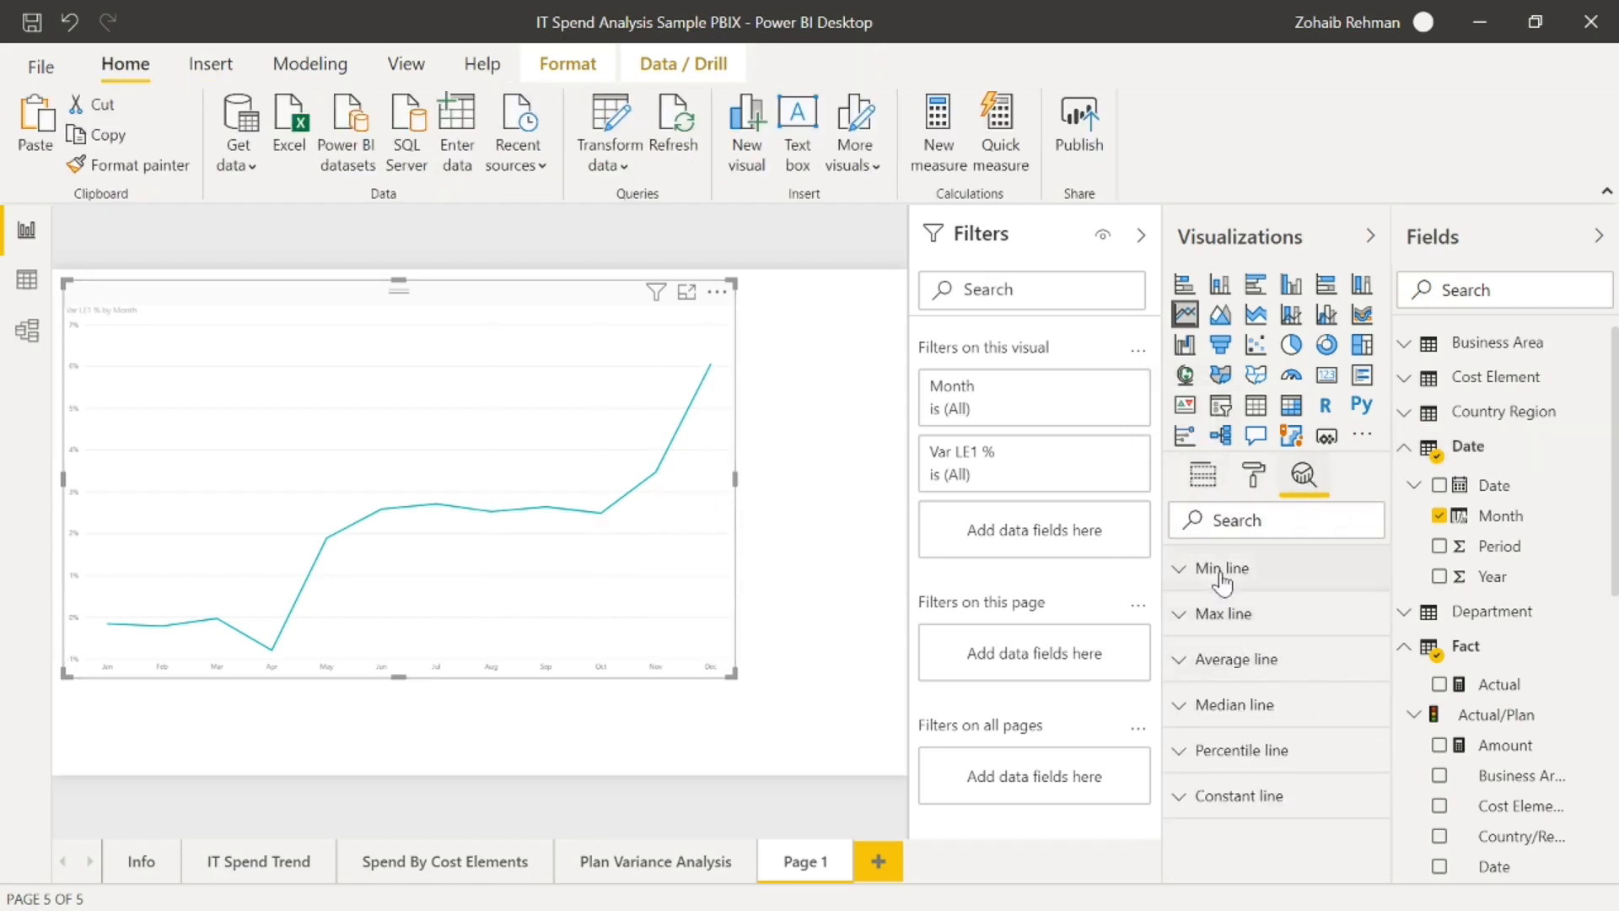
- Inspect the Month column's properties and its axis field options, and remove Month from the chart's axis
{"action": "left_click", "coordinate": [1482, 519]}
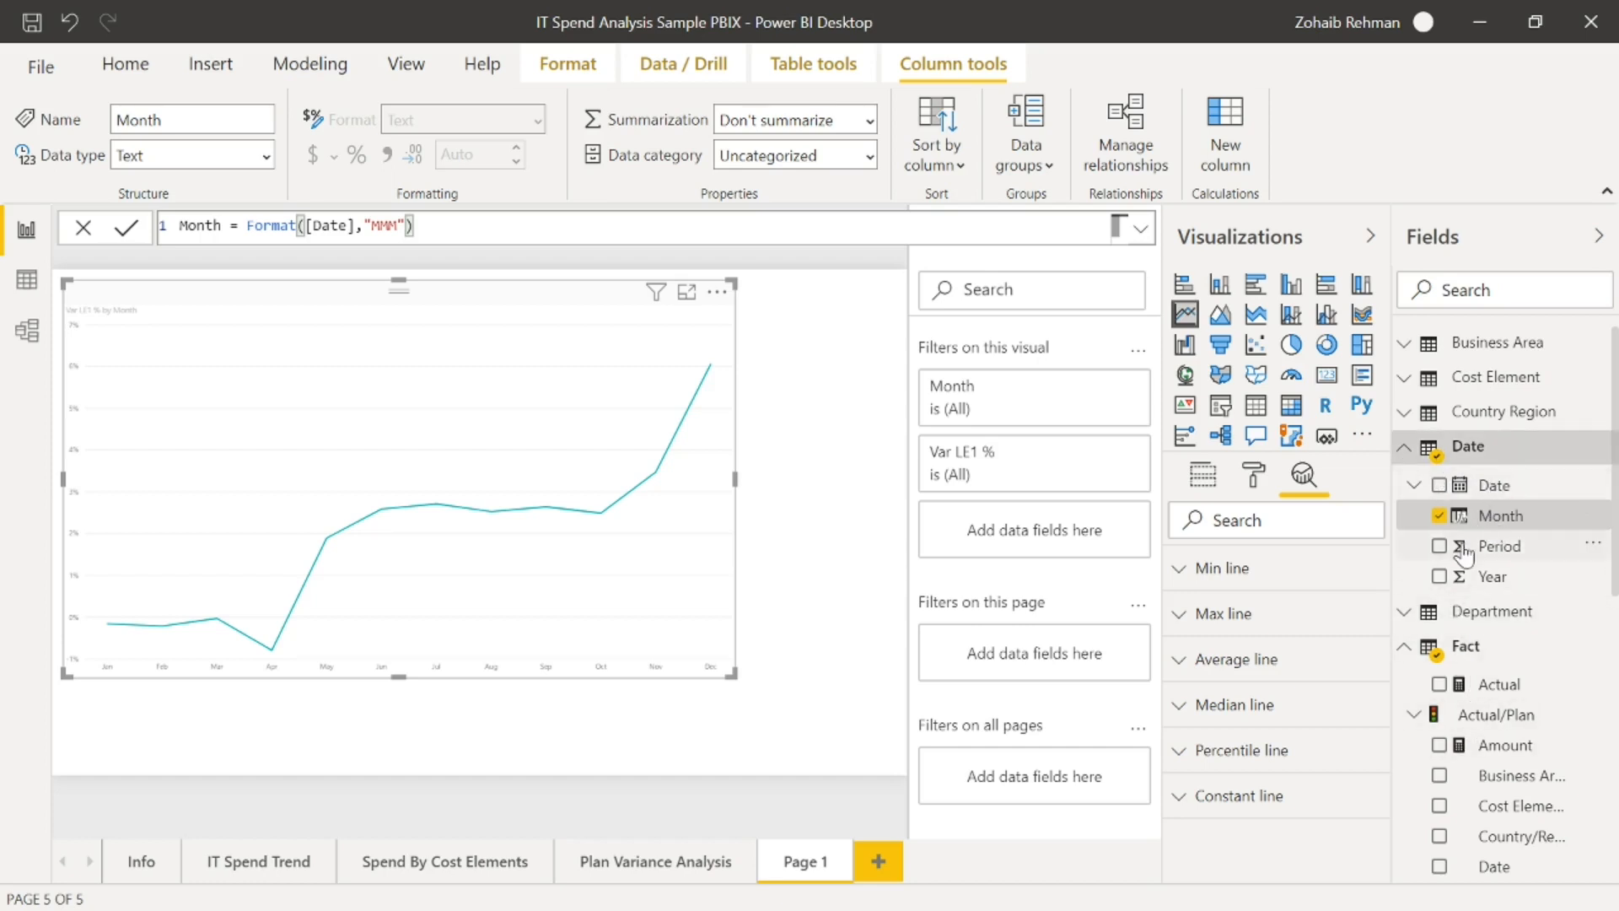
{"action": "left_click", "coordinate": [1212, 482]}
{"action": "left_click", "coordinate": [1345, 553]}
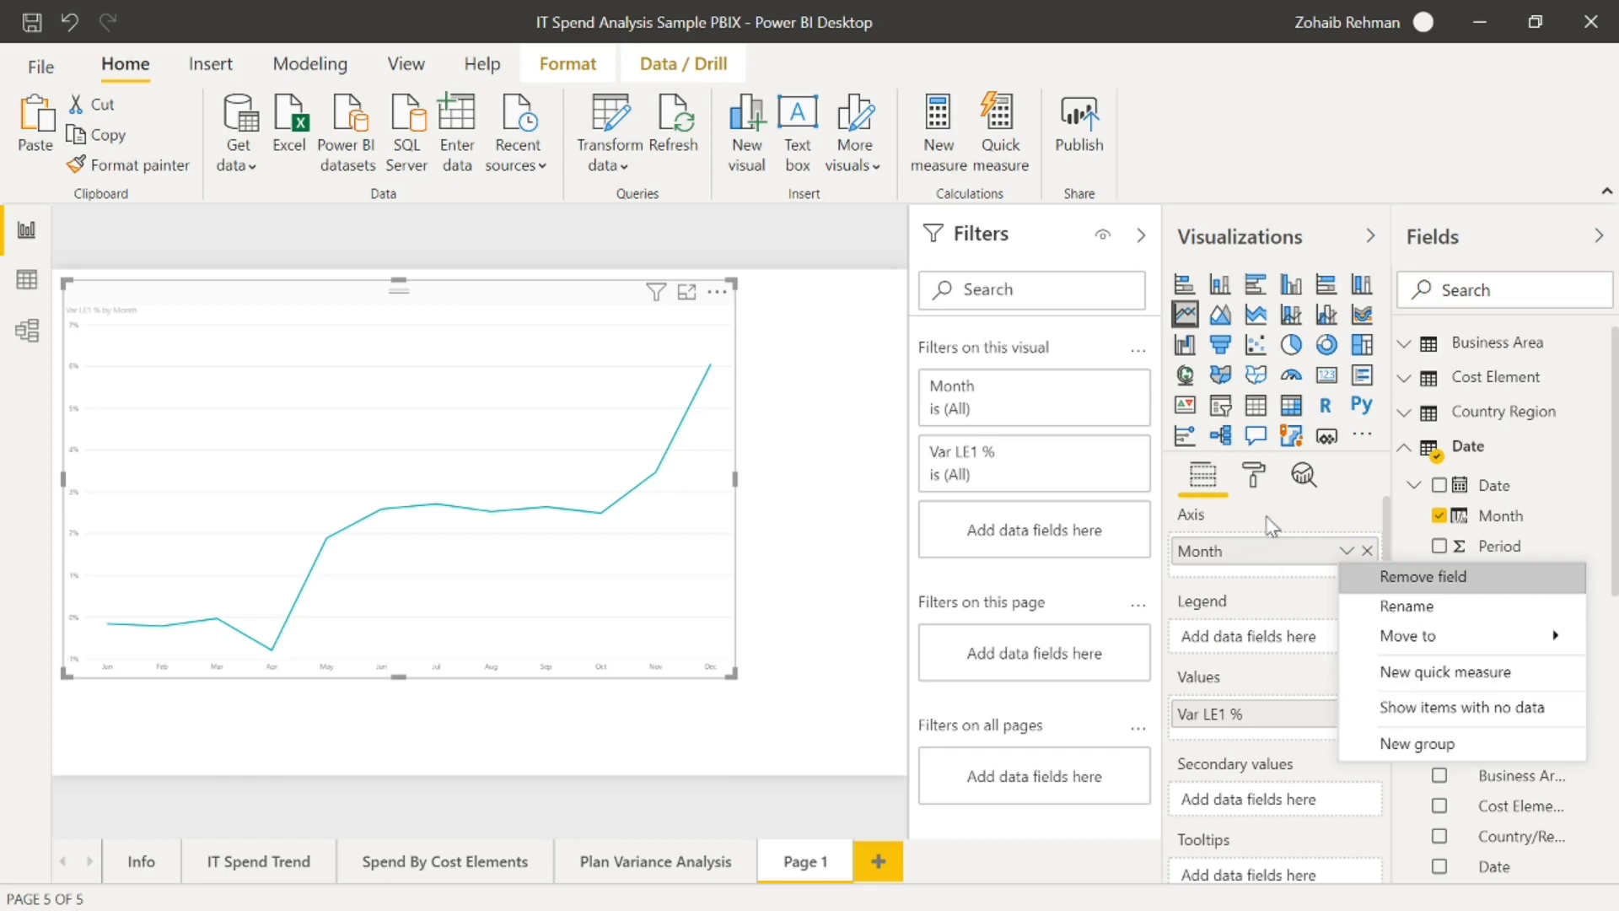
{"action": "left_click", "coordinate": [1359, 565]}
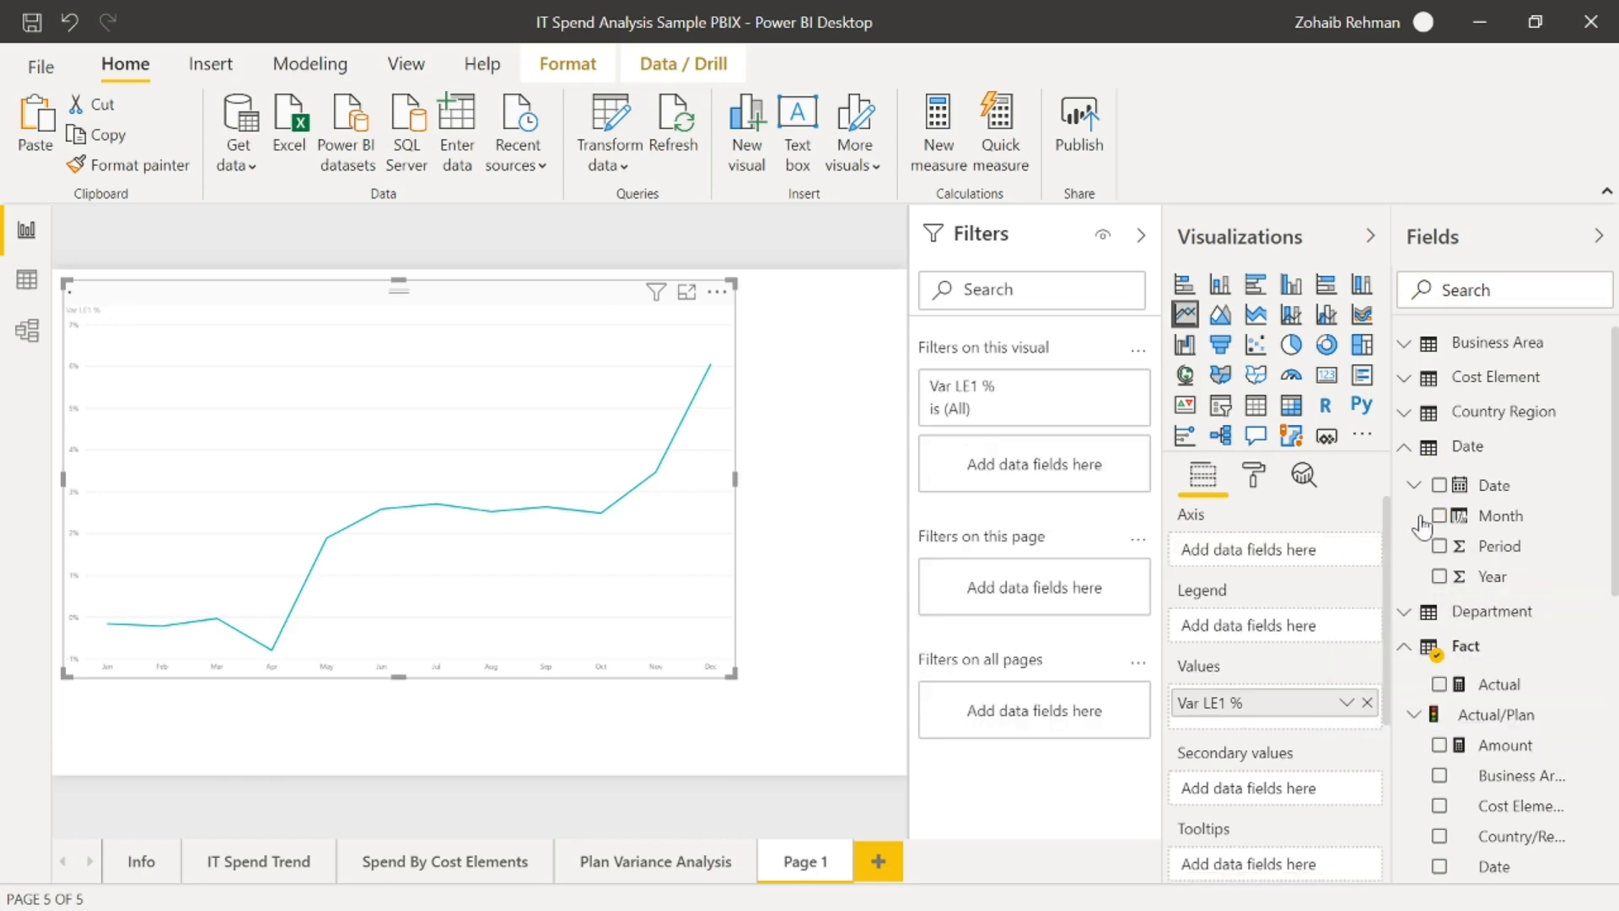
- Put Date from the Date table back on the chart's axis as the plain Date field instead of the hierarchy
{"action": "scroll", "coordinate": [1452, 518], "scroll_direction": "down", "scroll_amount": 10}
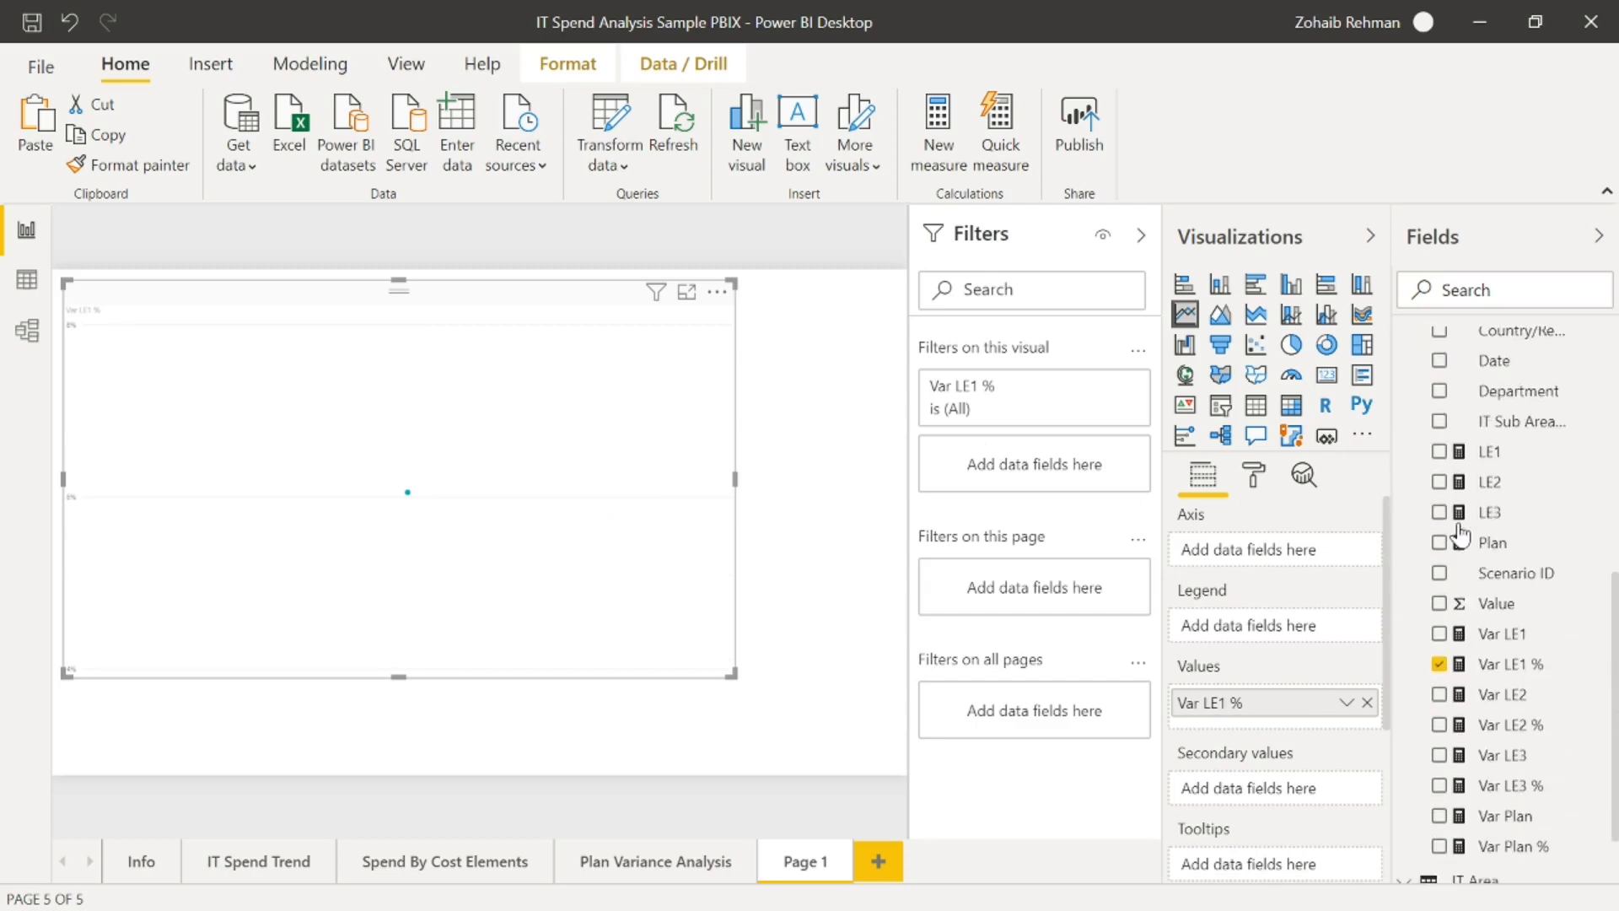
{"action": "scroll", "coordinate": [1461, 552], "scroll_direction": "up", "scroll_amount": 8}
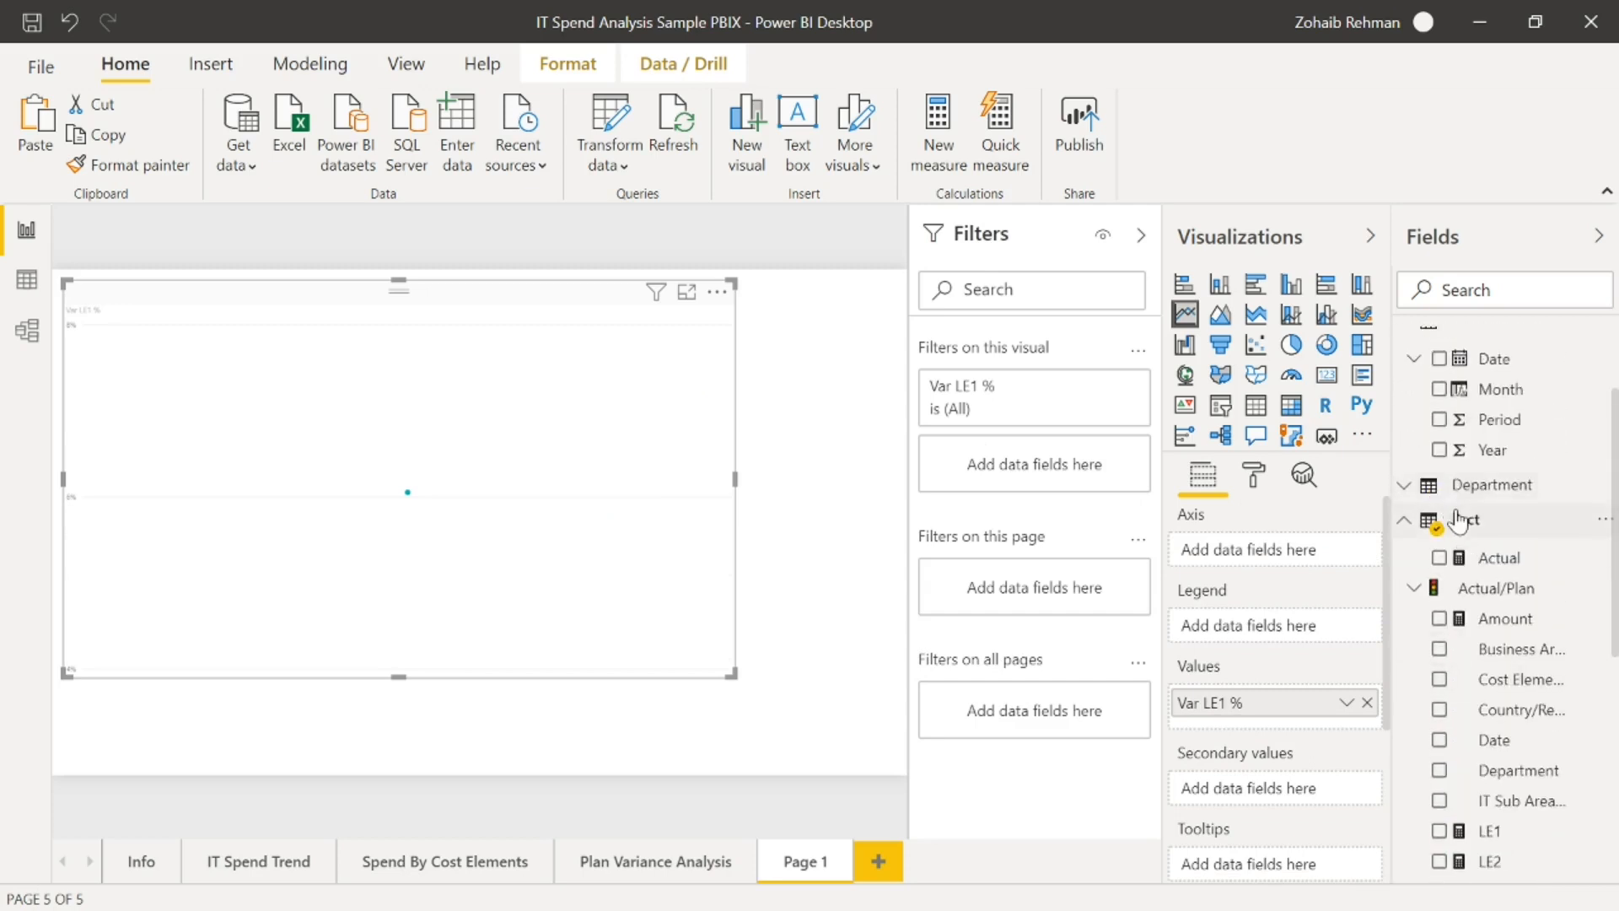
{"action": "scroll", "coordinate": [1456, 560], "scroll_direction": "up", "scroll_amount": 3}
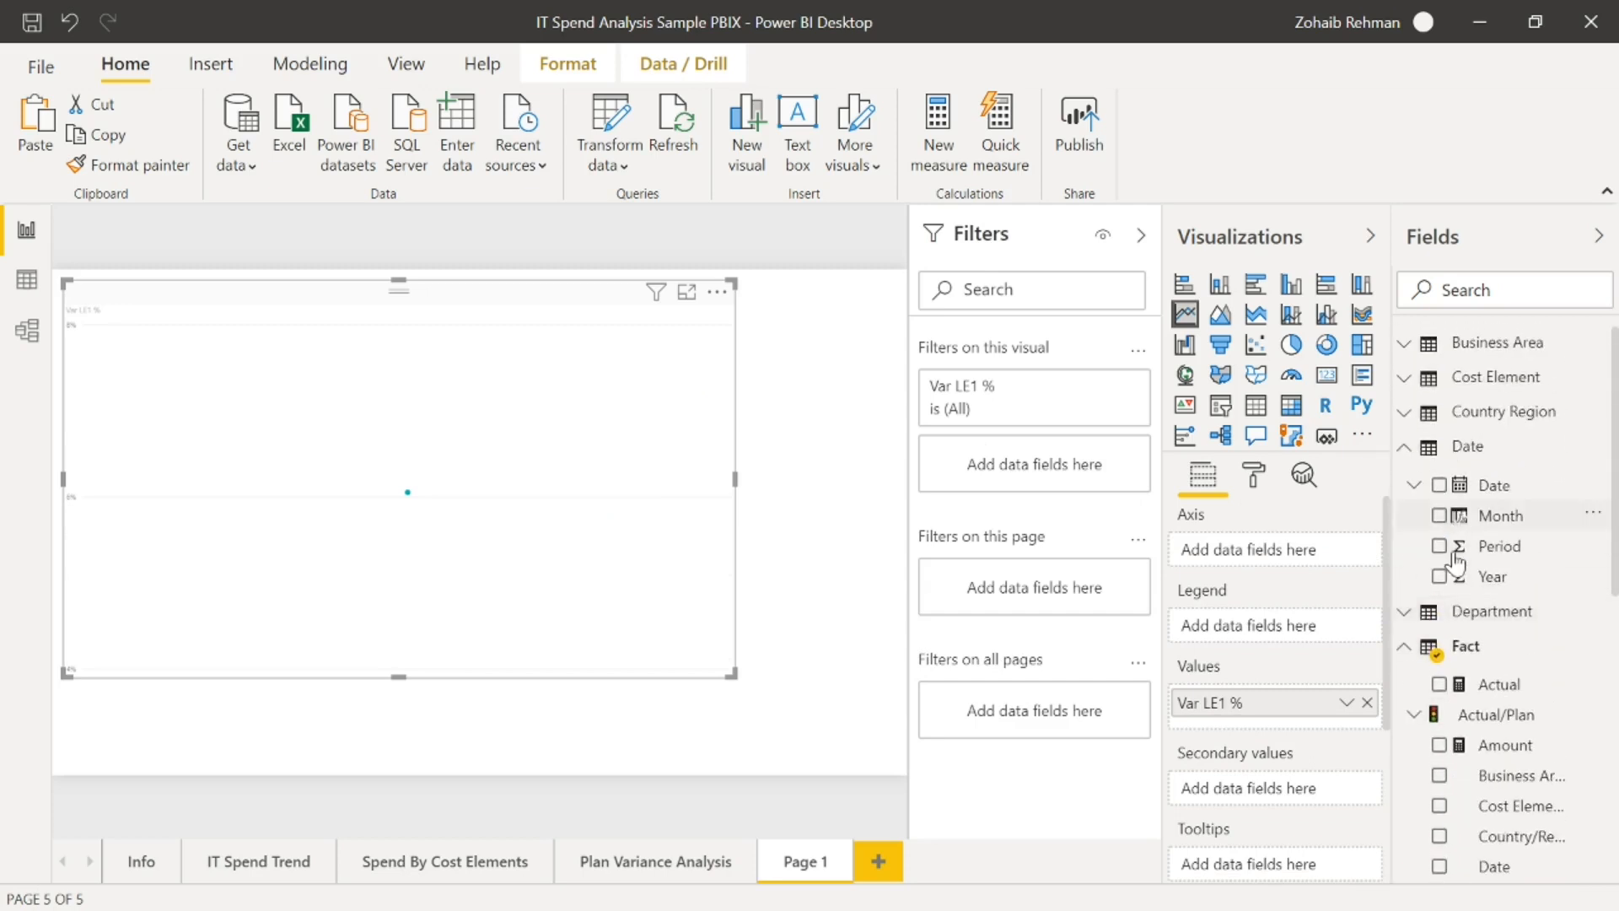
{"action": "left_click", "coordinate": [1439, 487]}
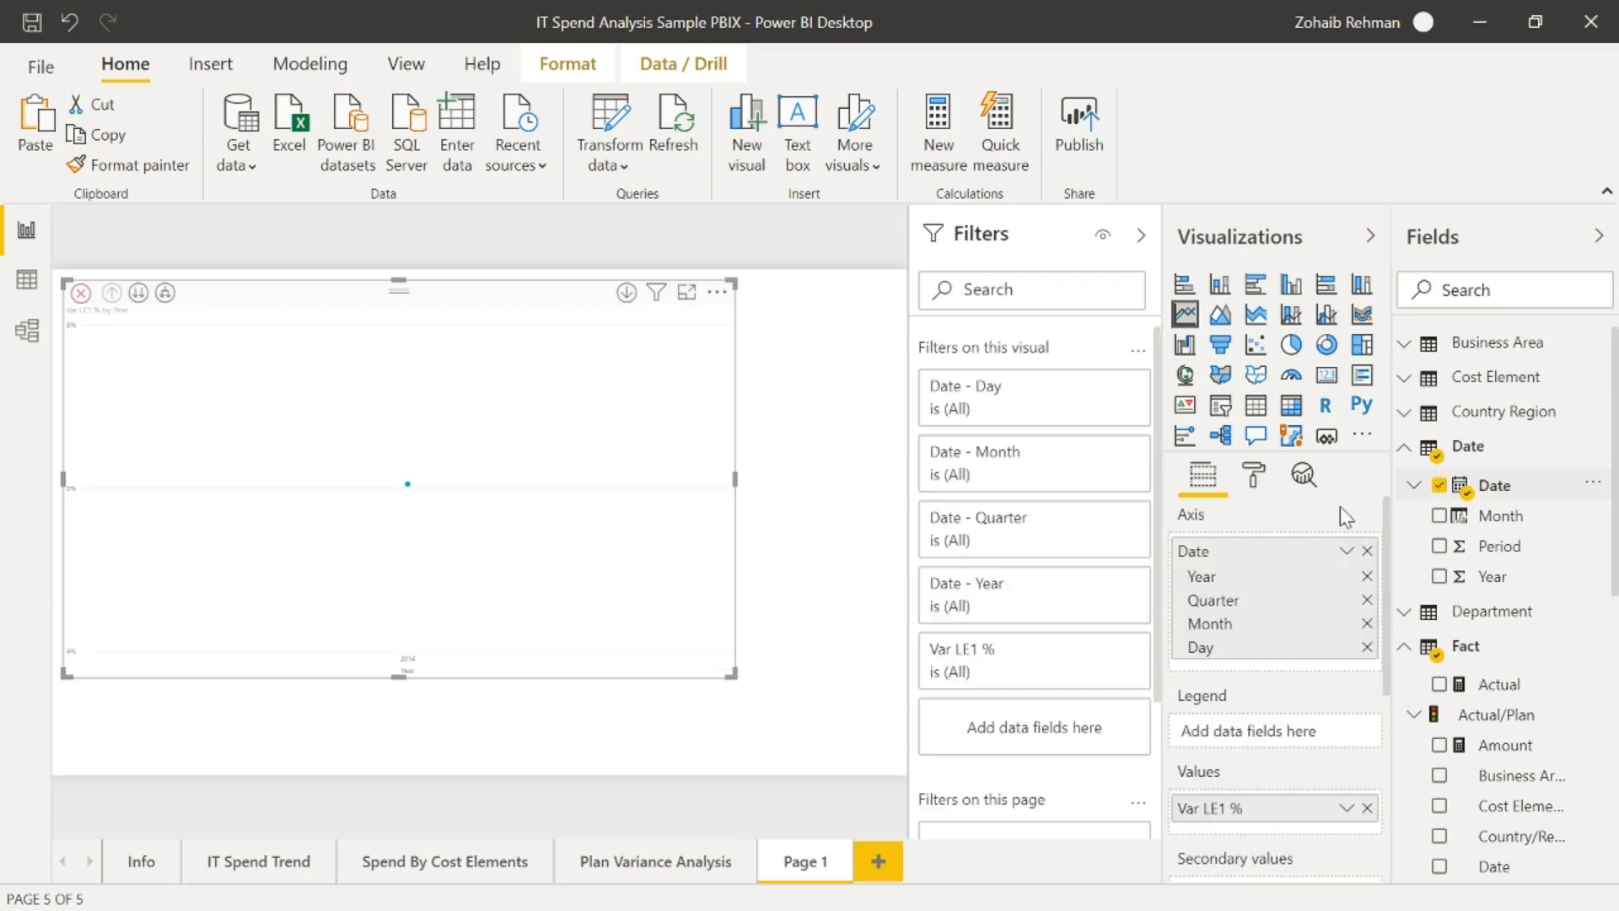
{"action": "left_click", "coordinate": [1346, 552]}
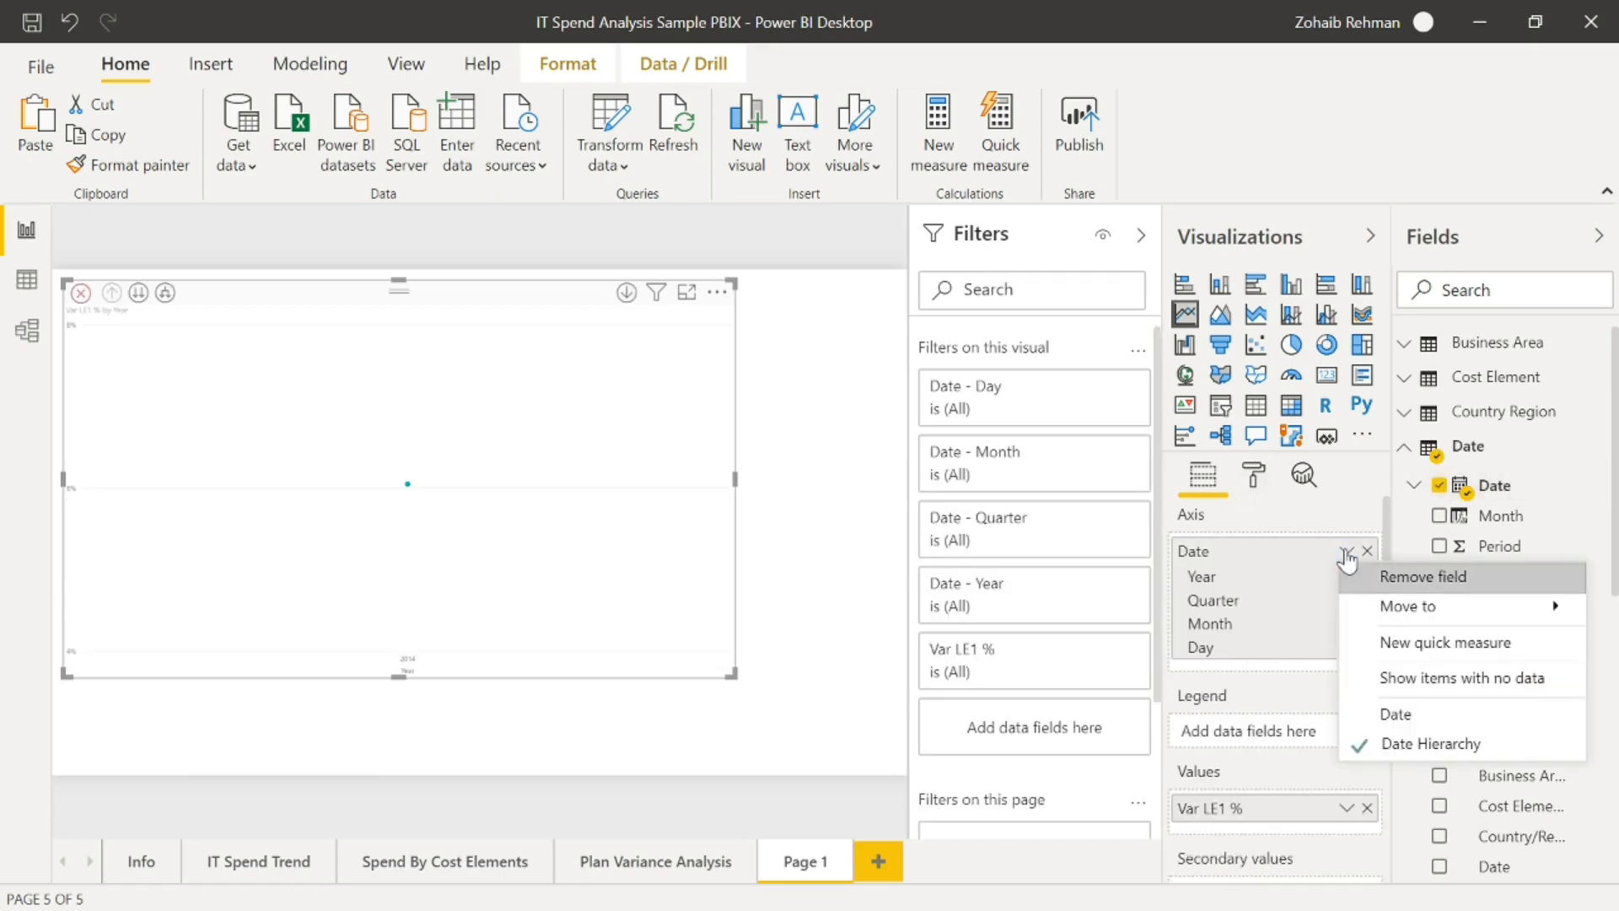
{"action": "left_click", "coordinate": [1374, 716]}
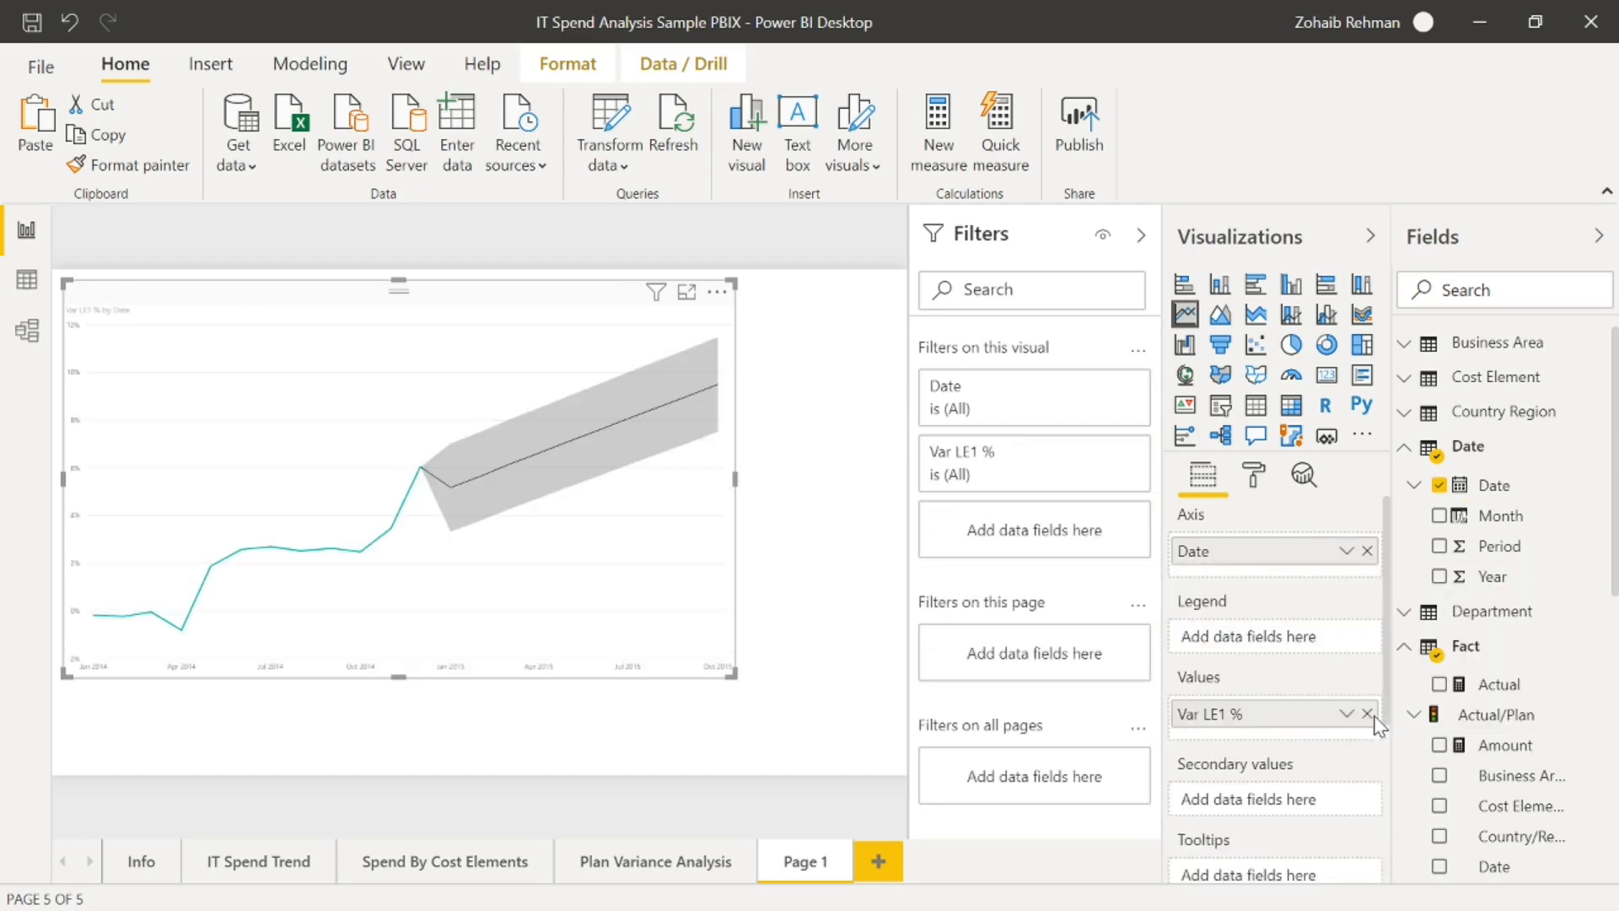
- Show the settings of the line chart's existing forecast in its analytics options
{"action": "left_click", "coordinate": [1299, 482]}
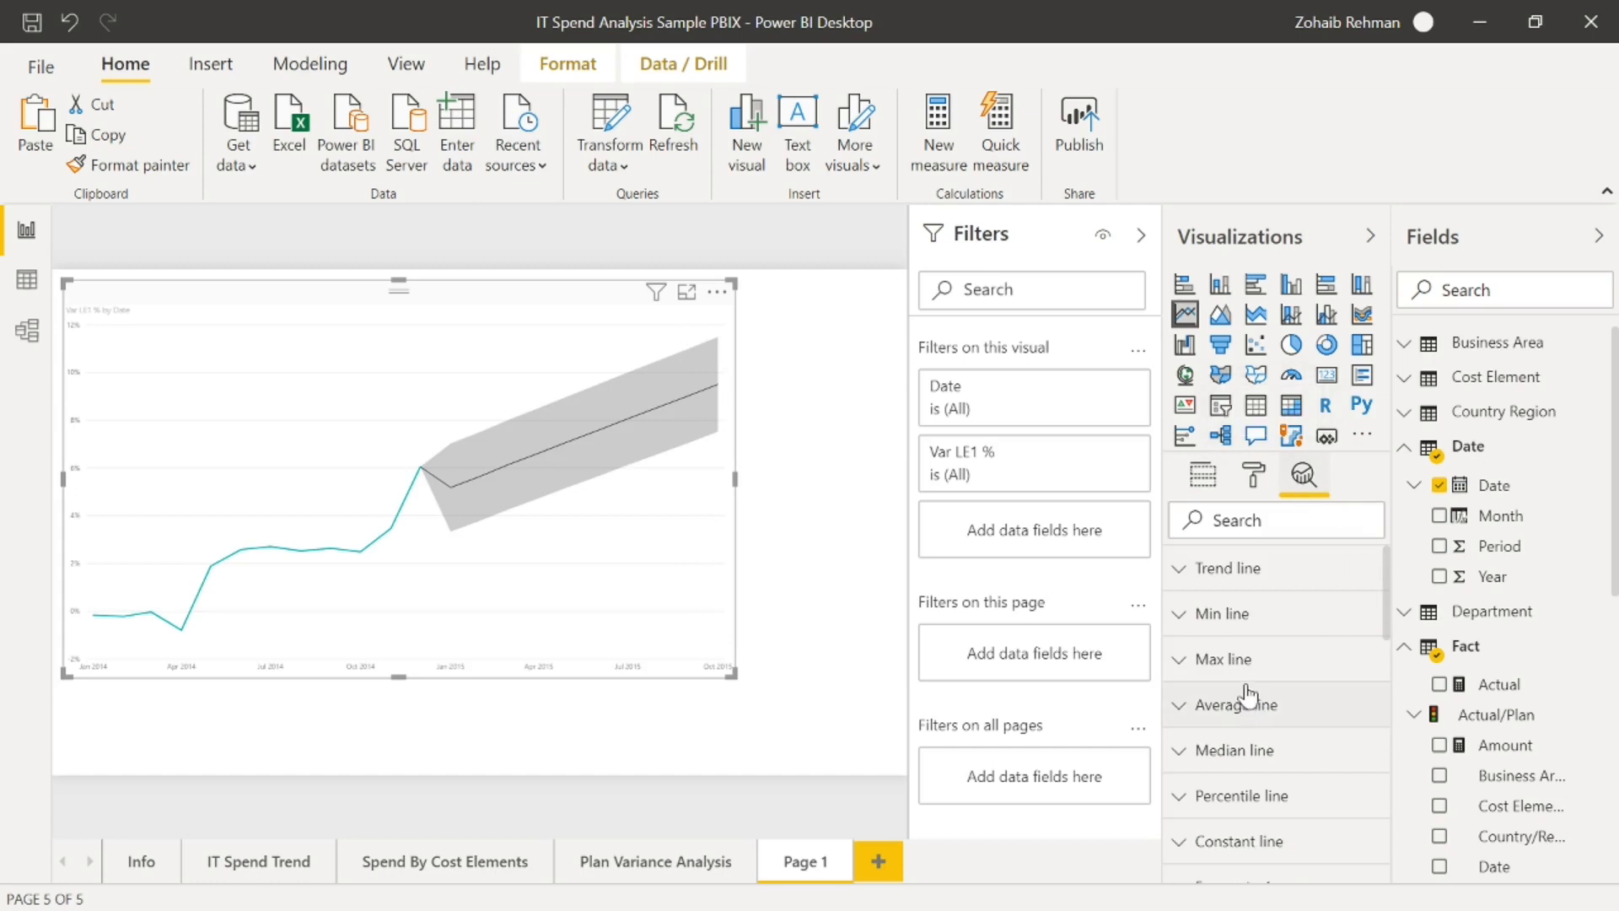
{"action": "scroll", "coordinate": [1252, 691], "scroll_direction": "down", "scroll_amount": 5}
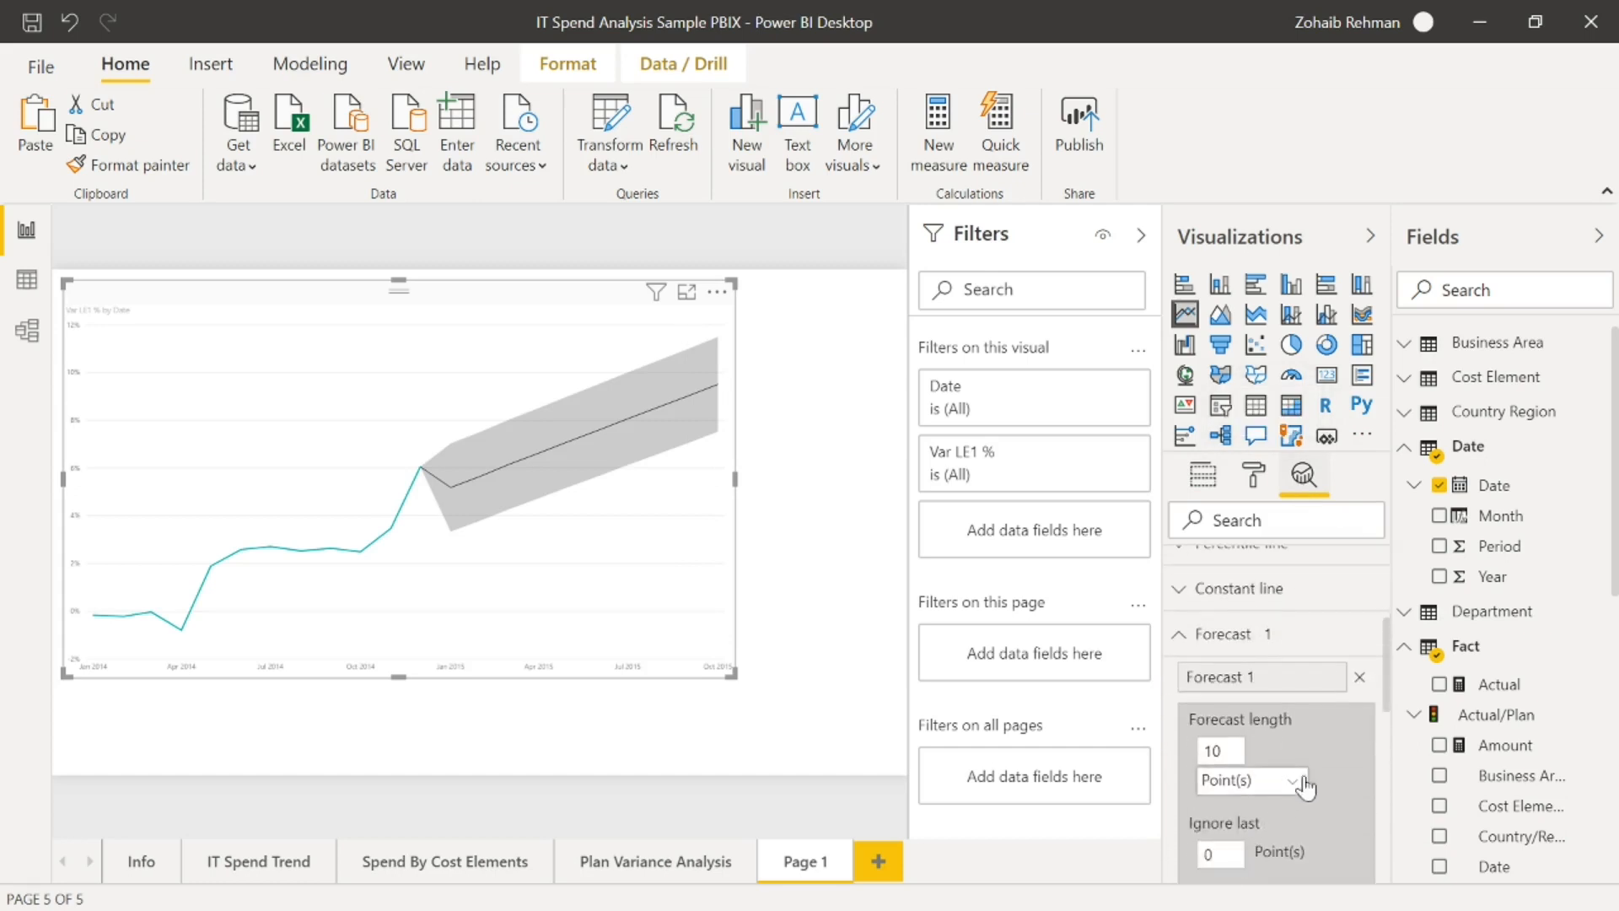